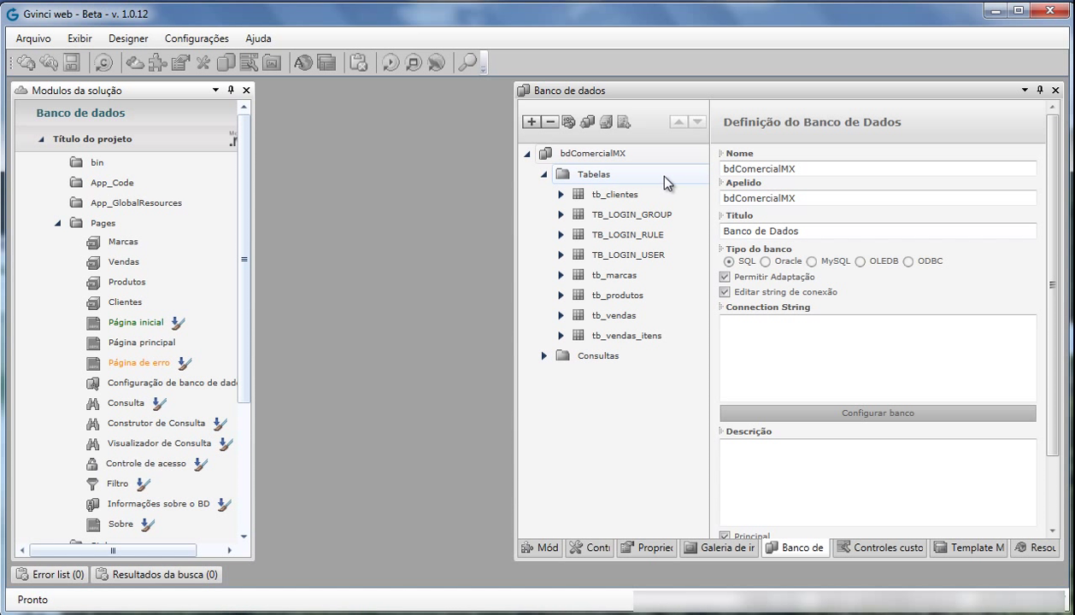
# Select the bdComercialMX database and review its name, alias and title fields.
pyautogui.click(590, 153)
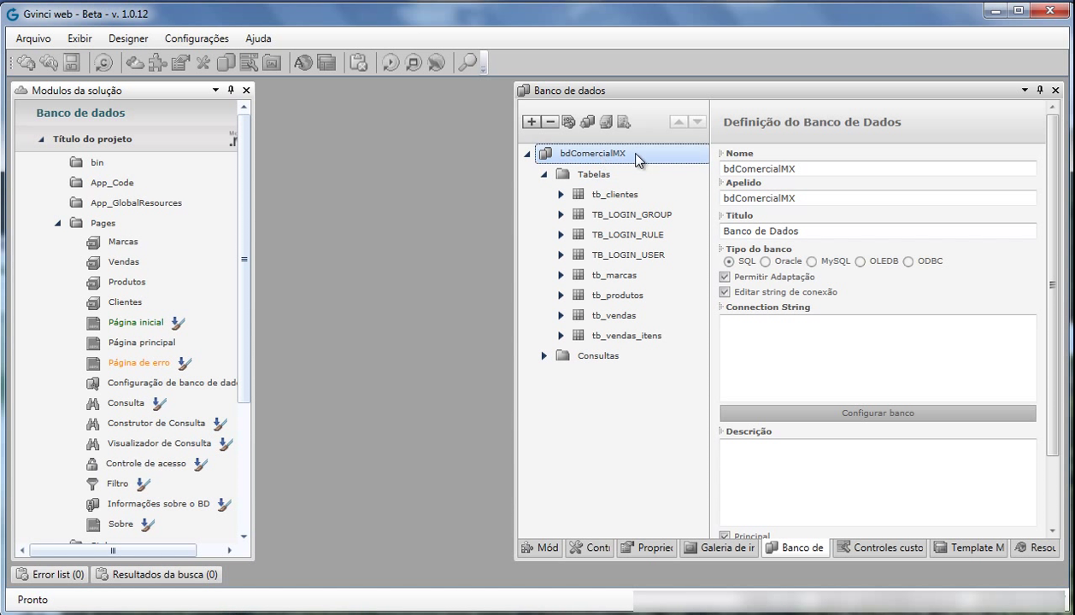
pyautogui.moveTo(799, 169); pyautogui.dragTo(720, 176)
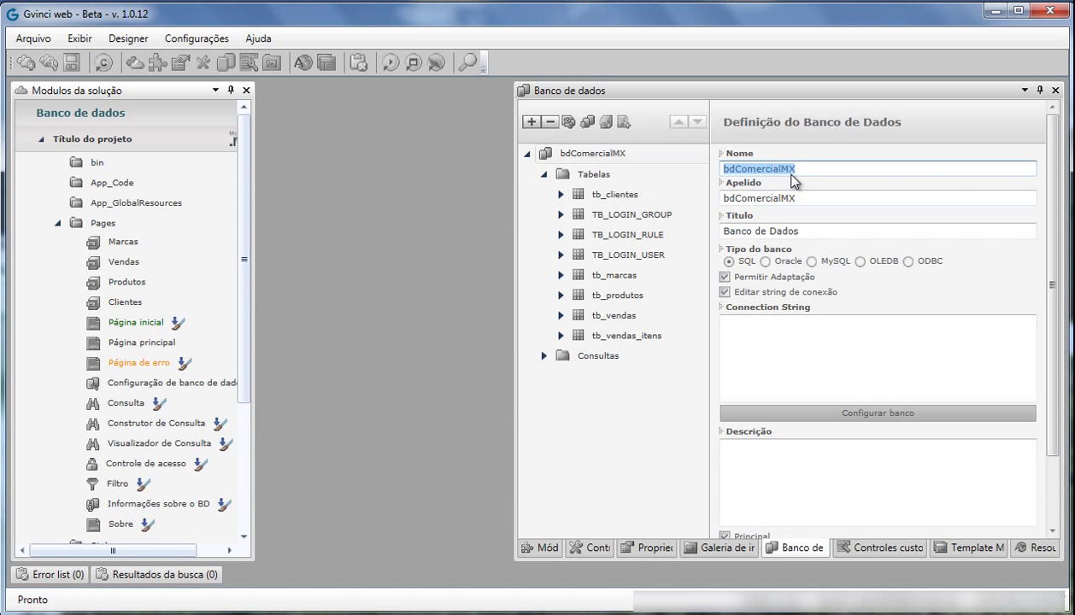
pyautogui.click(809, 198)
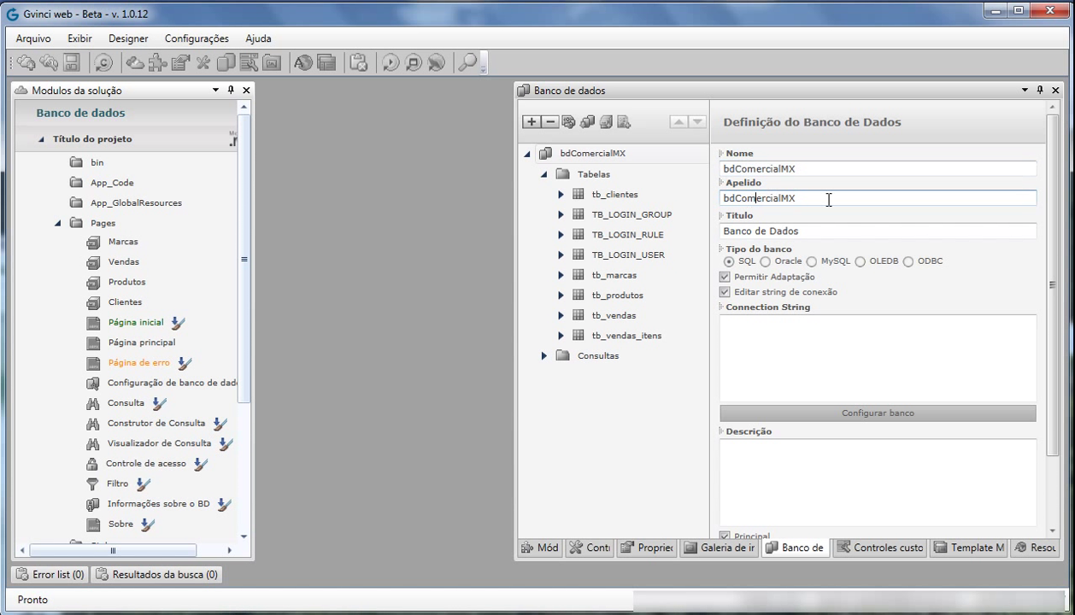
pyautogui.moveTo(805, 199); pyautogui.dragTo(727, 205)
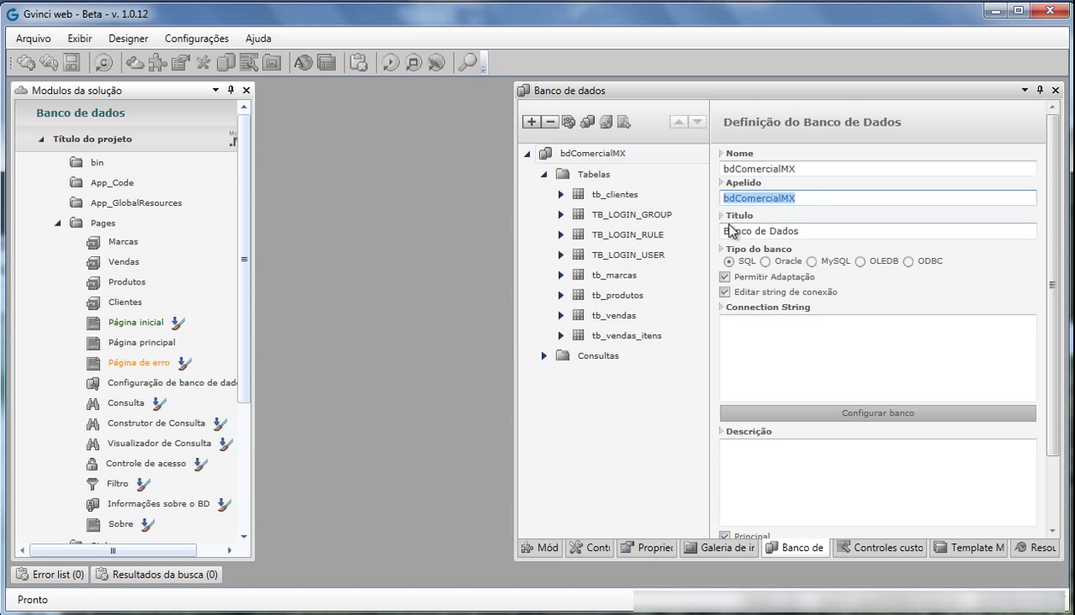
pyautogui.moveTo(805, 231); pyautogui.dragTo(714, 232)
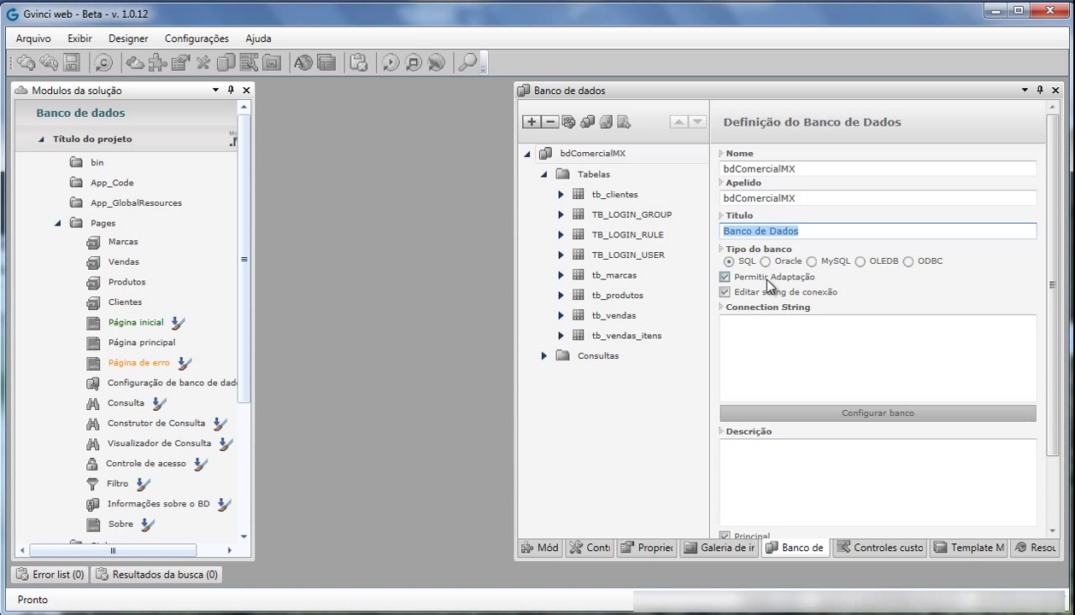
# Try entering the database's connection string manually, beginning with "server=".
pyautogui.click(767, 281)
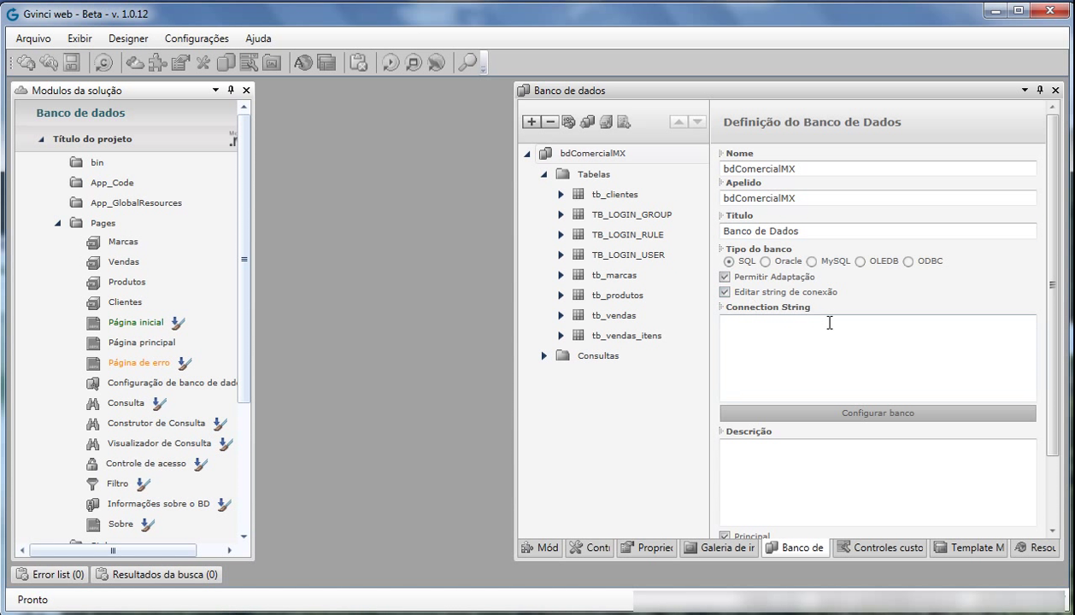
pyautogui.click(803, 321)
pyautogui.click(741, 291)
pyautogui.click(727, 293)
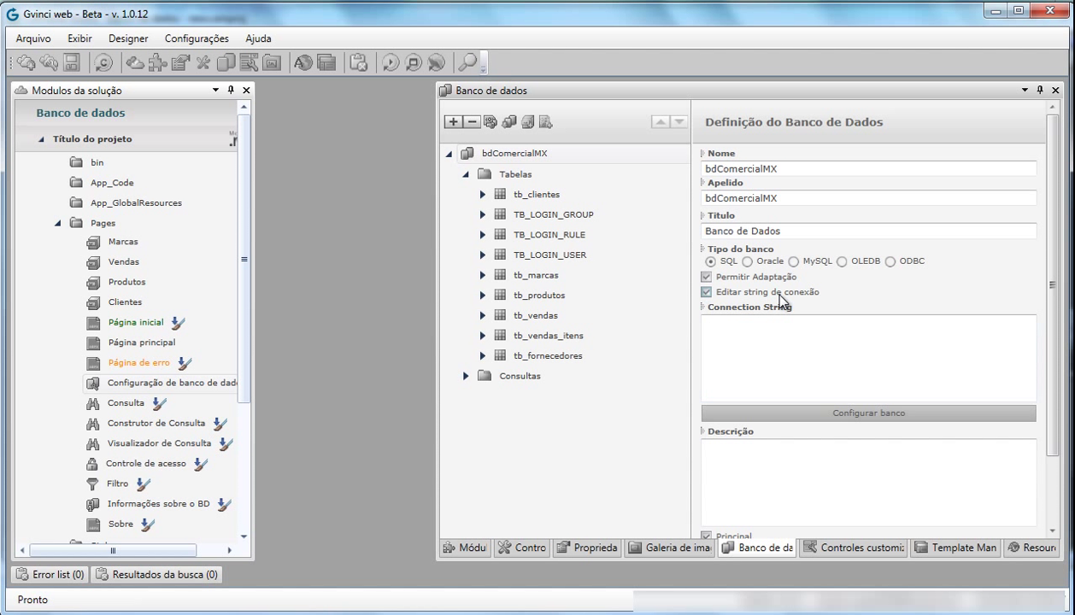
pyautogui.click(737, 334)
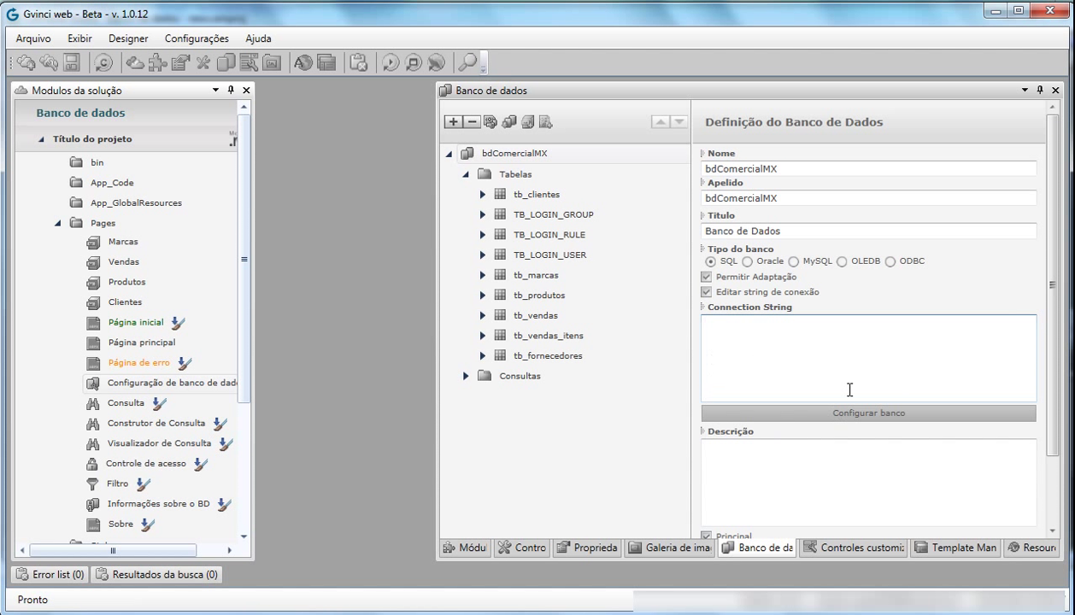
pyautogui.write('server=')
# Turn off manual connection string editing and configure the database connection to server .\sqlexpress with Windows authentication.
pyautogui.click(706, 292)
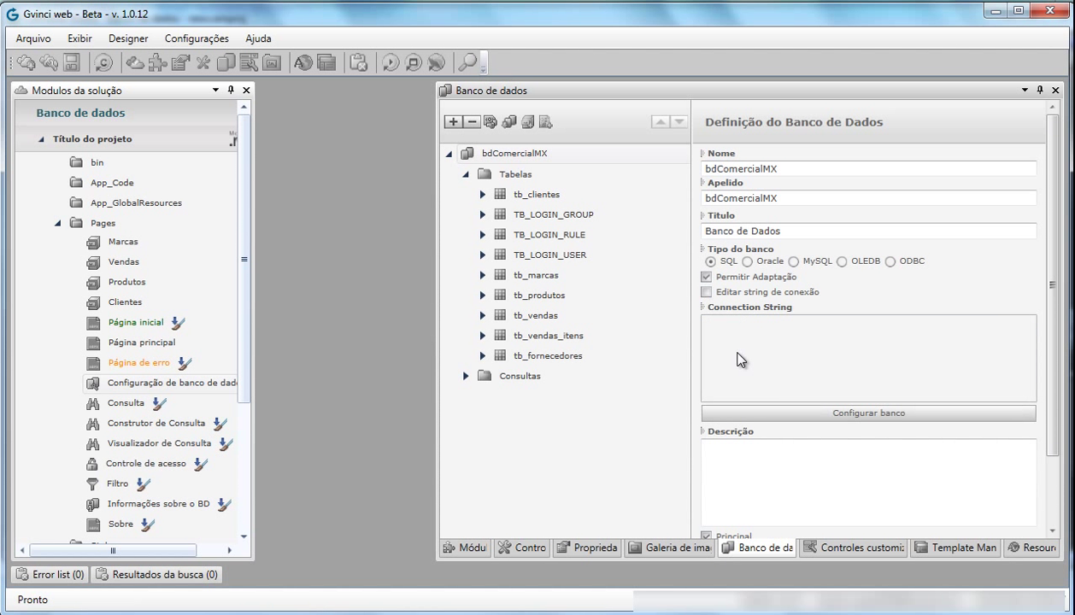
pyautogui.click(792, 415)
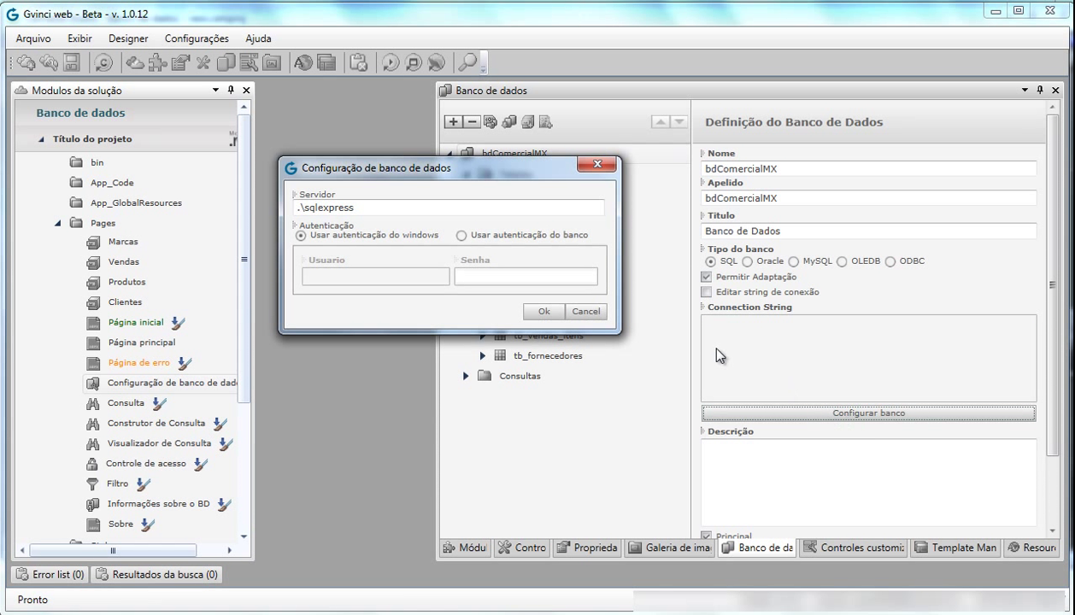
pyautogui.click(354, 206)
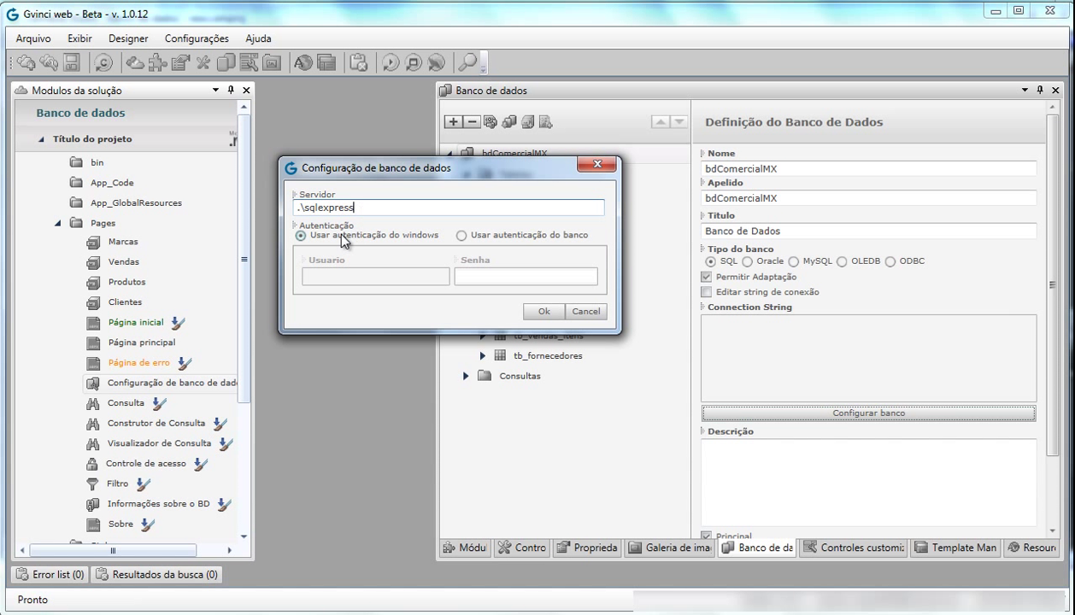
pyautogui.click(463, 236)
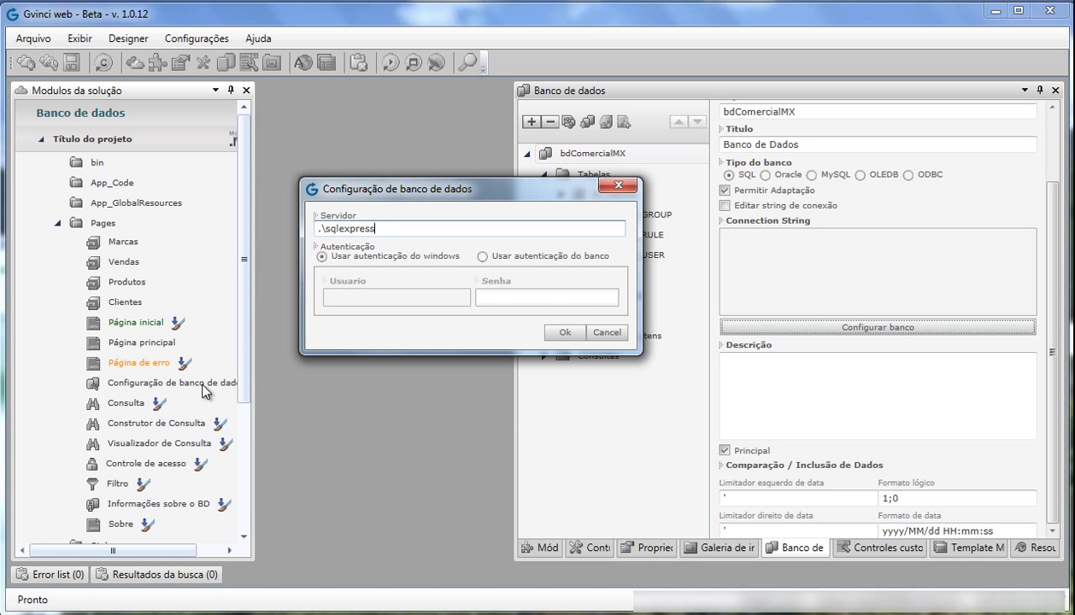
pyautogui.click(562, 333)
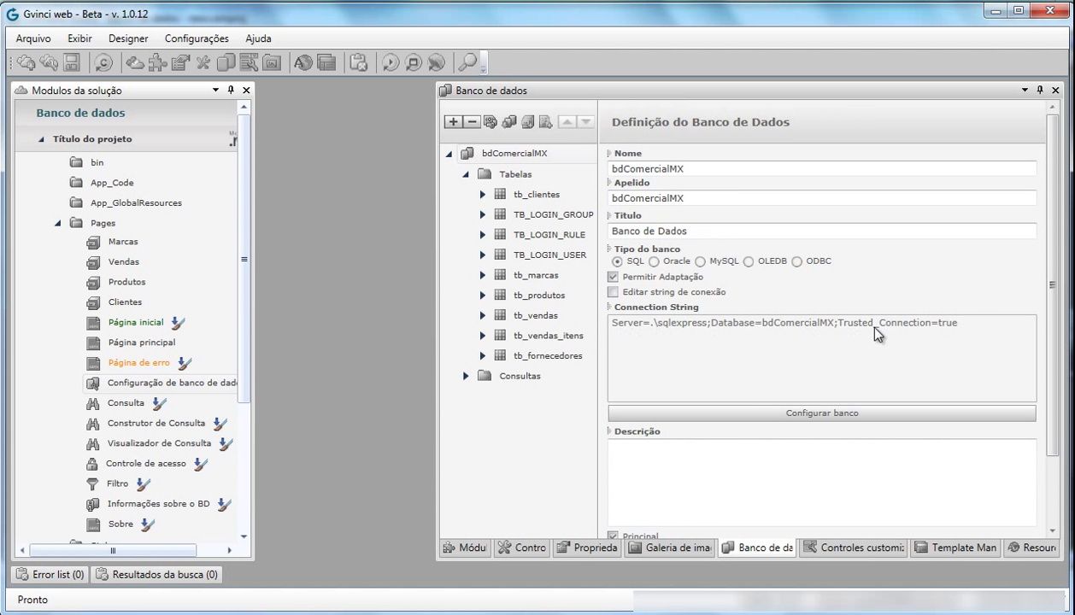
# Review the database's description, Principal option, and date delimiter and format settings.
pyautogui.click(731, 476)
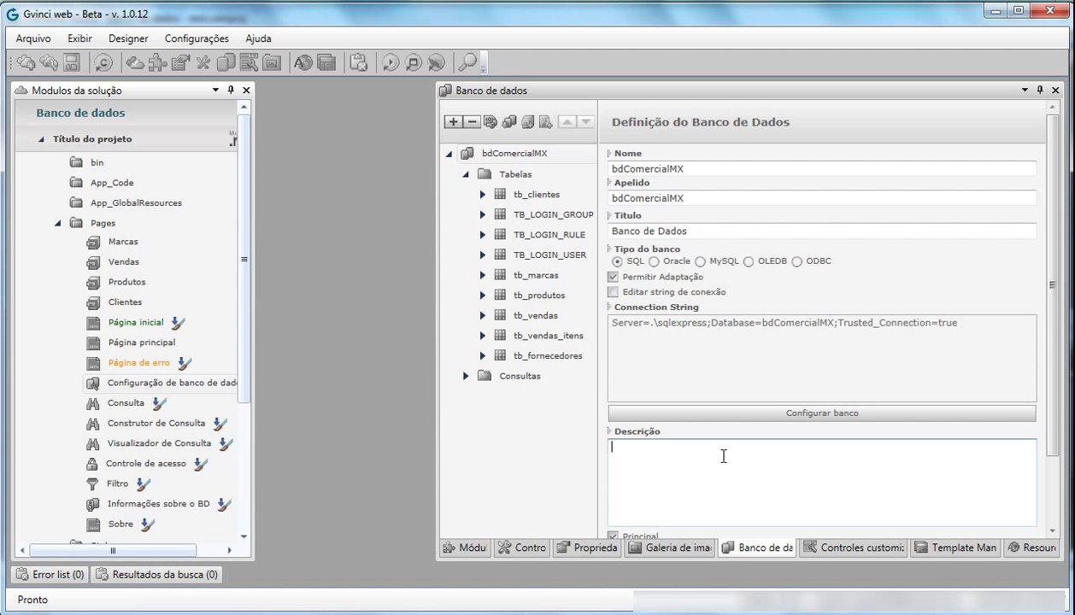
pyautogui.scroll(-2, 725, 457)
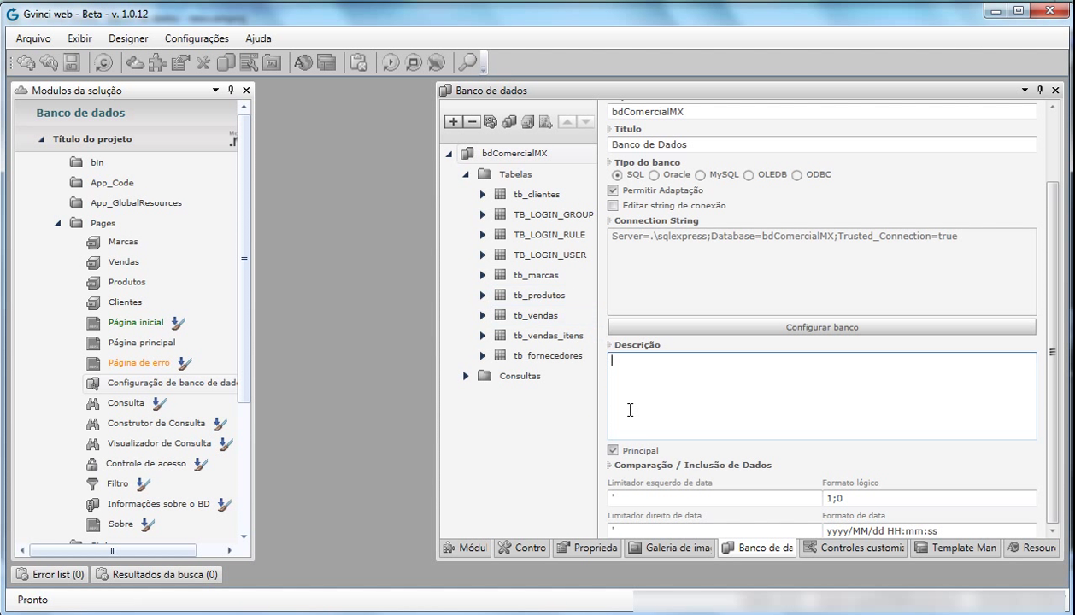
pyautogui.click(613, 451)
pyautogui.click(614, 452)
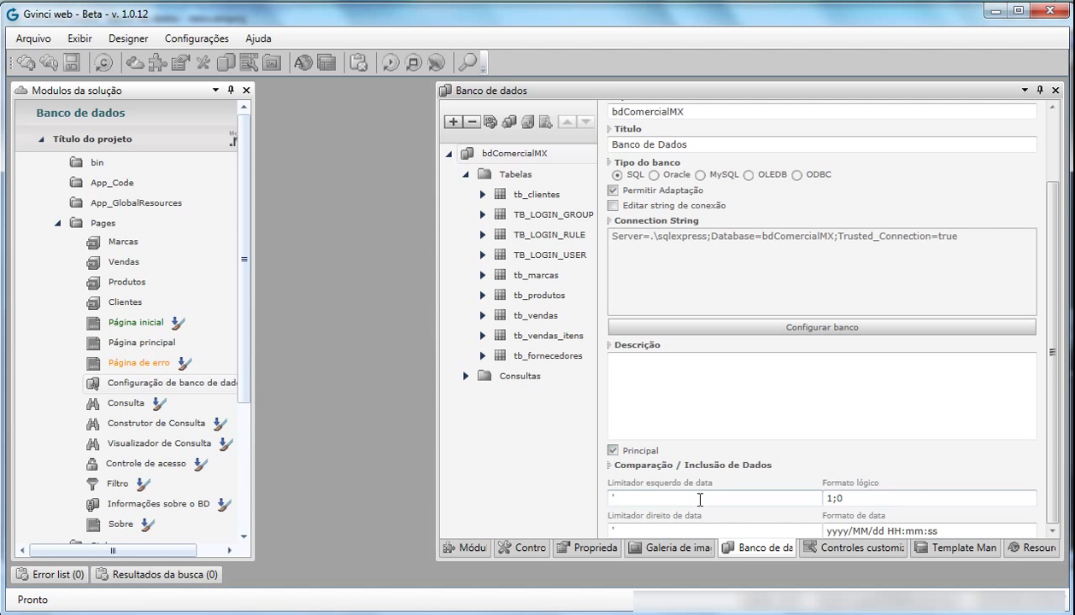
pyautogui.click(757, 495)
pyautogui.click(940, 532)
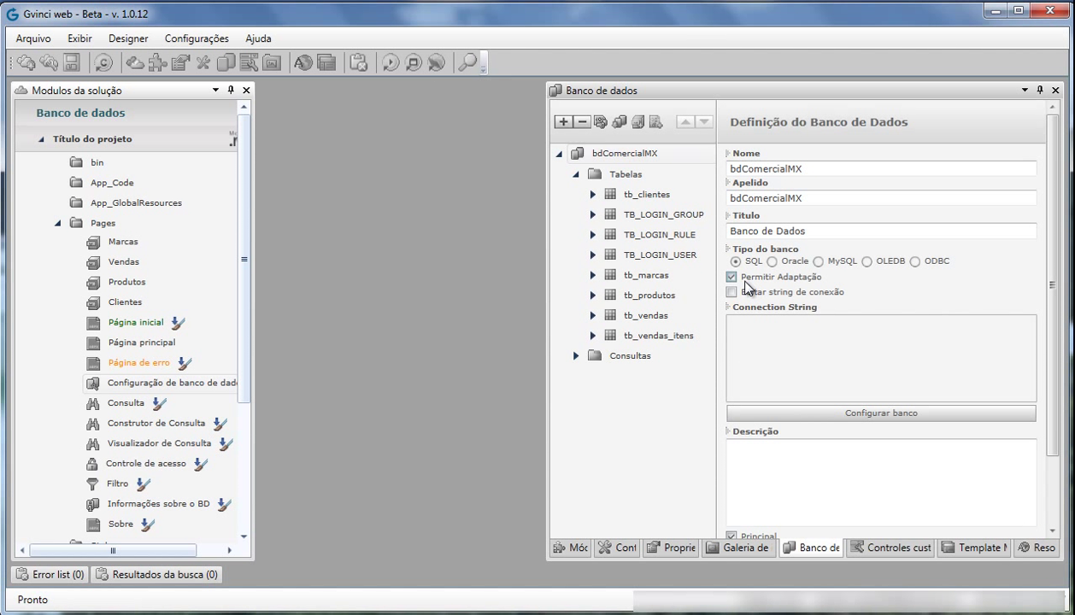
# Add a new table named tb_fornecedores to the bdComercialMX database.
pyautogui.click(615, 174)
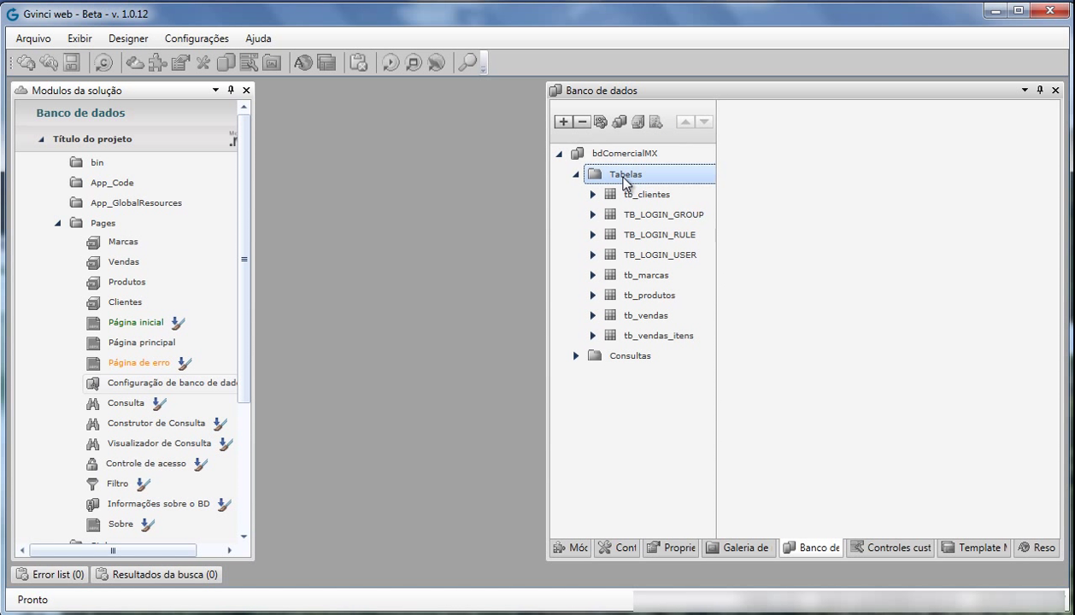
pyautogui.click(562, 123)
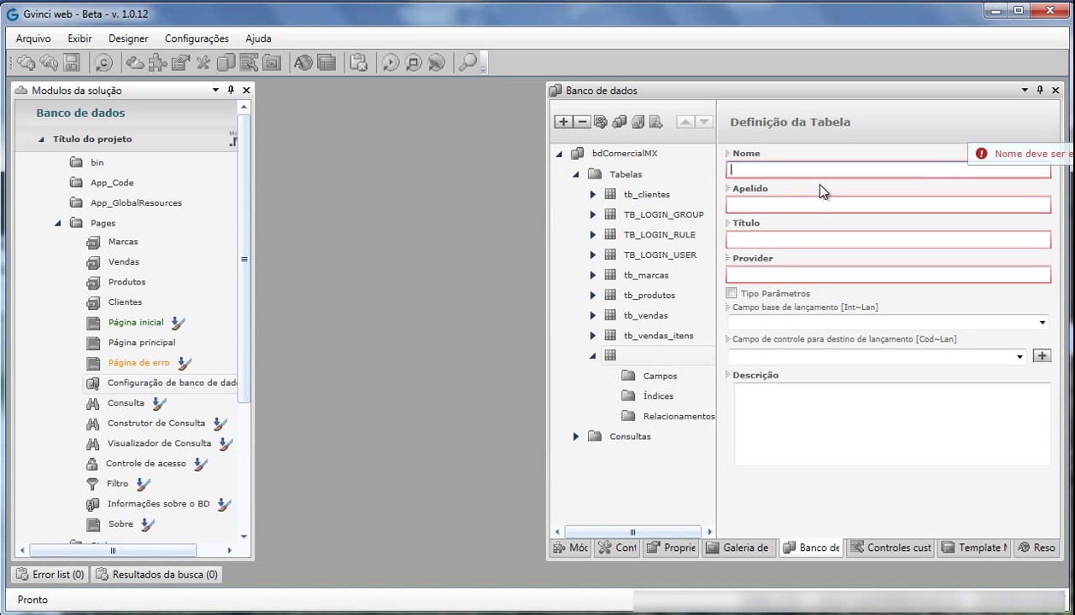
pyautogui.write('tb_f')
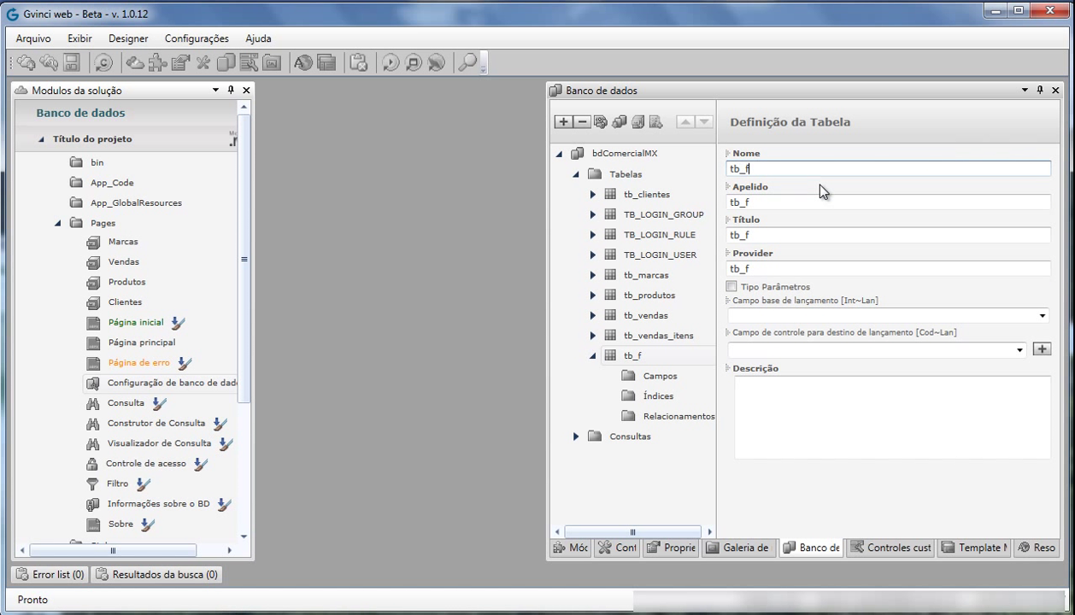
pyautogui.write('ornecedores')
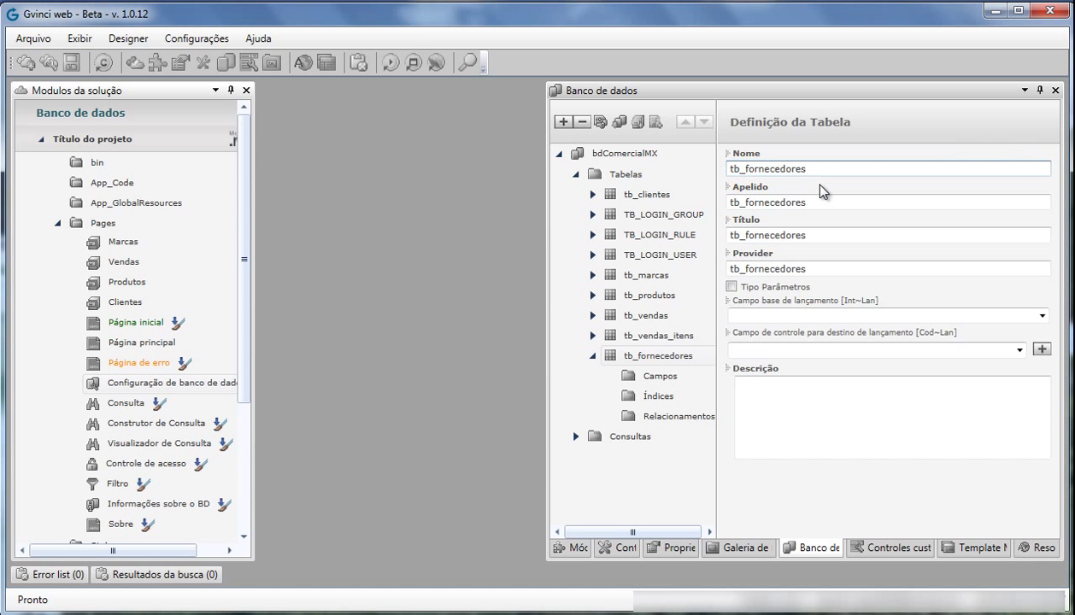
# Set the title of the tb_fornecedores table to Fornecedores, keeping its alias and provider as tb_fornecedores and its description empty.
pyautogui.moveTo(812, 202); pyautogui.dragTo(723, 203)
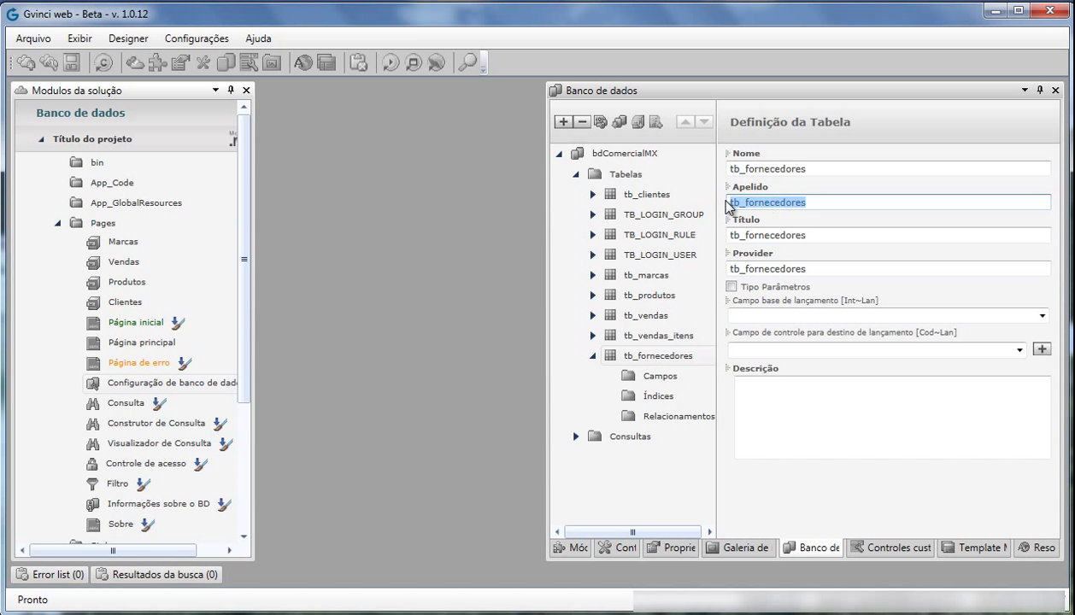
pyautogui.click(791, 237)
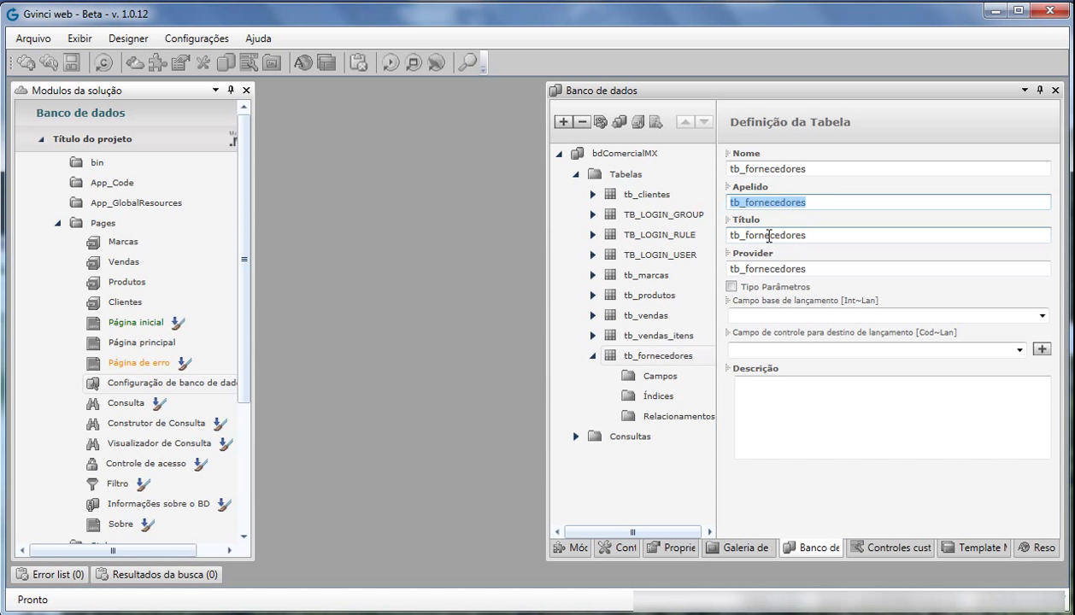
pyautogui.moveTo(812, 236); pyautogui.dragTo(716, 248)
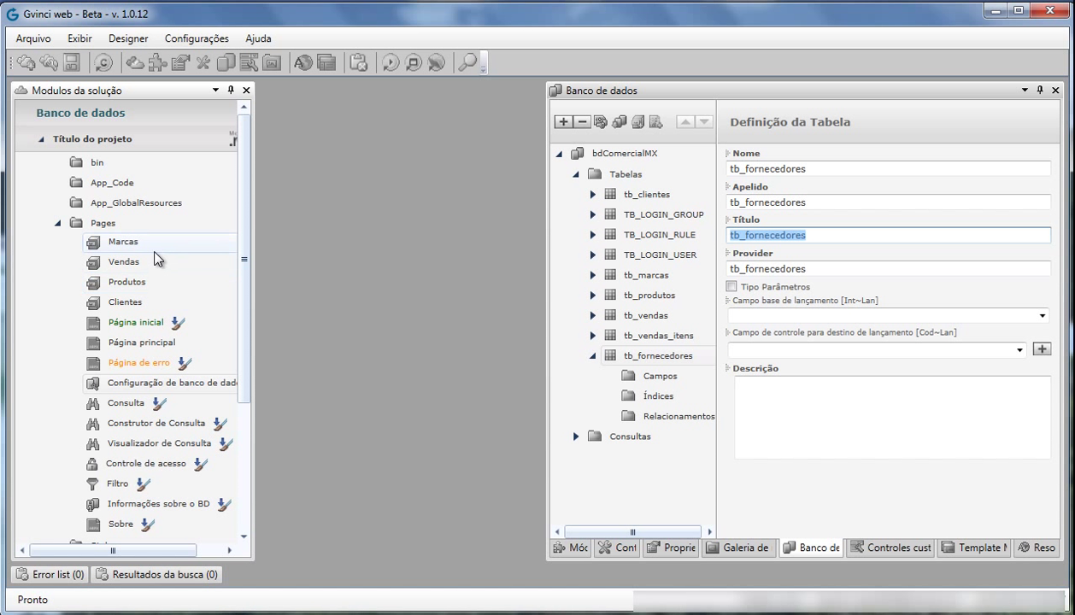
pyautogui.write('Fornecedores')
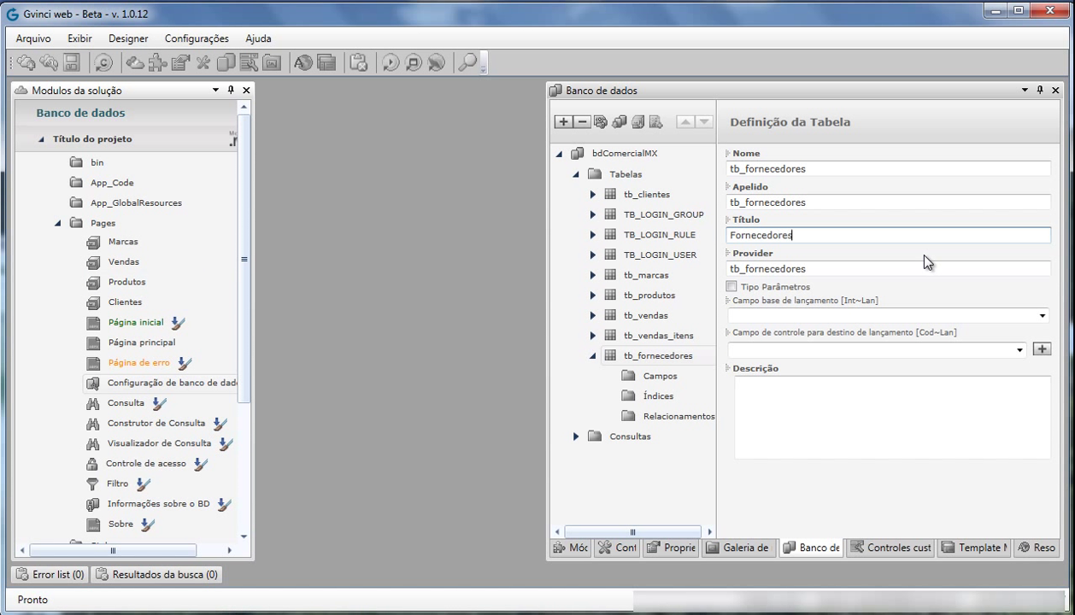
pyautogui.click(872, 269)
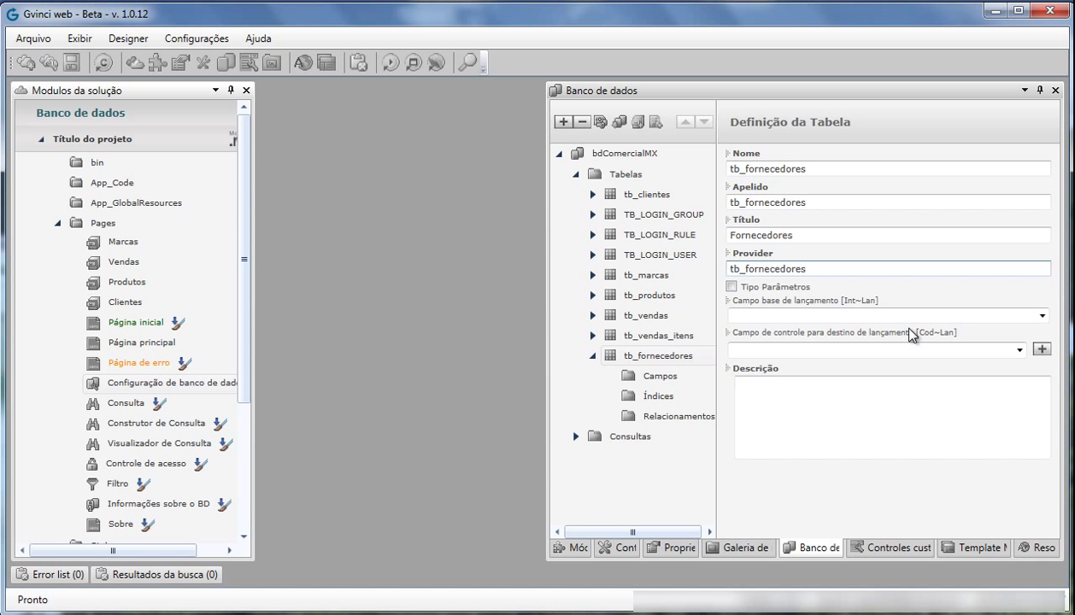
pyautogui.click(835, 395)
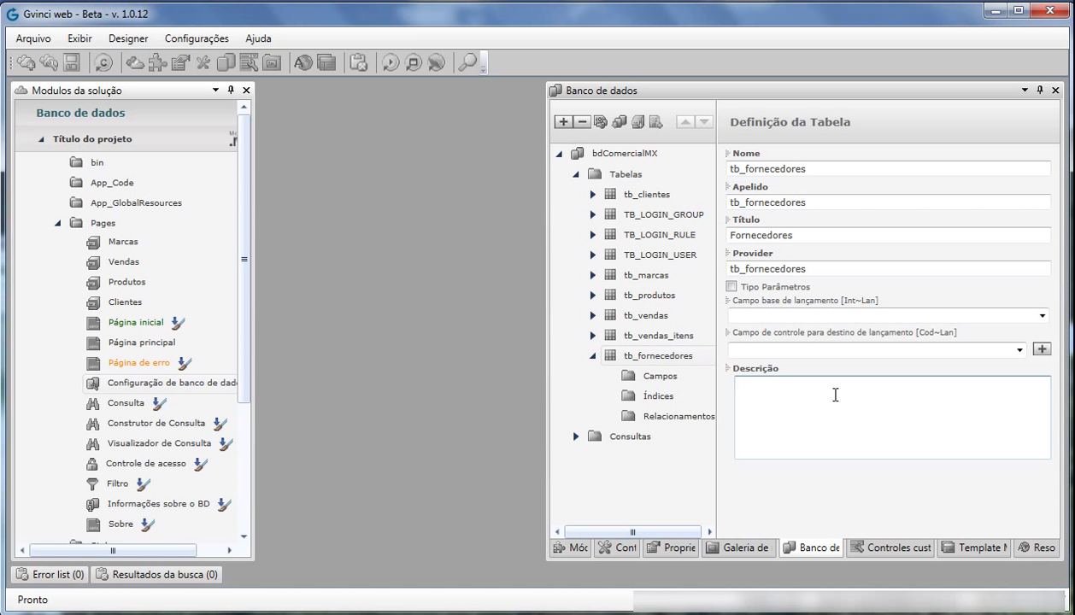
pyautogui.click(623, 484)
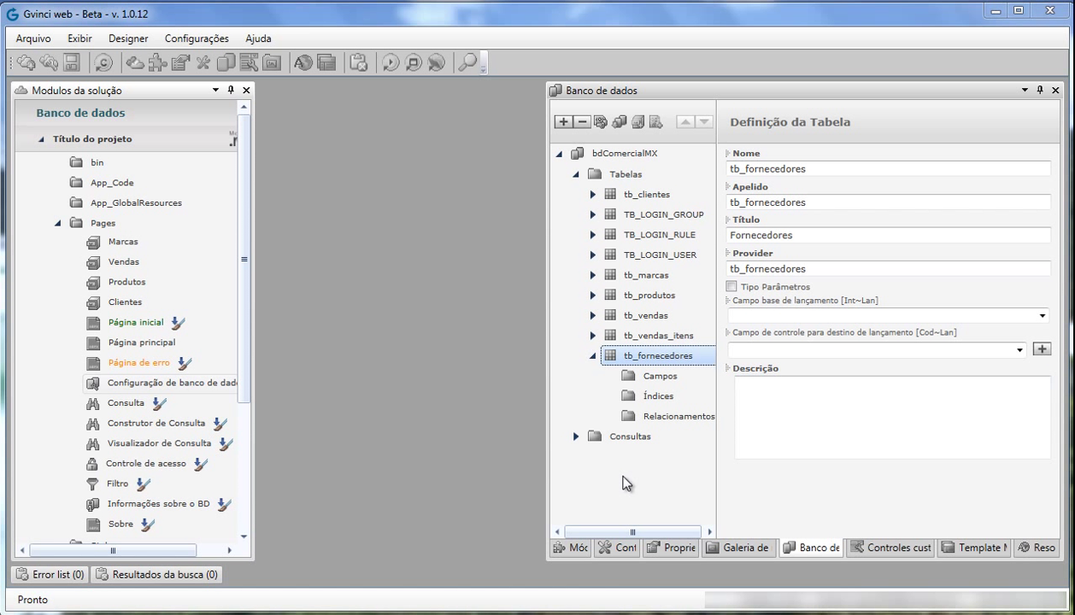
# Add a new field named for_ID to the tb_fornecedores table.
pyautogui.click(661, 377)
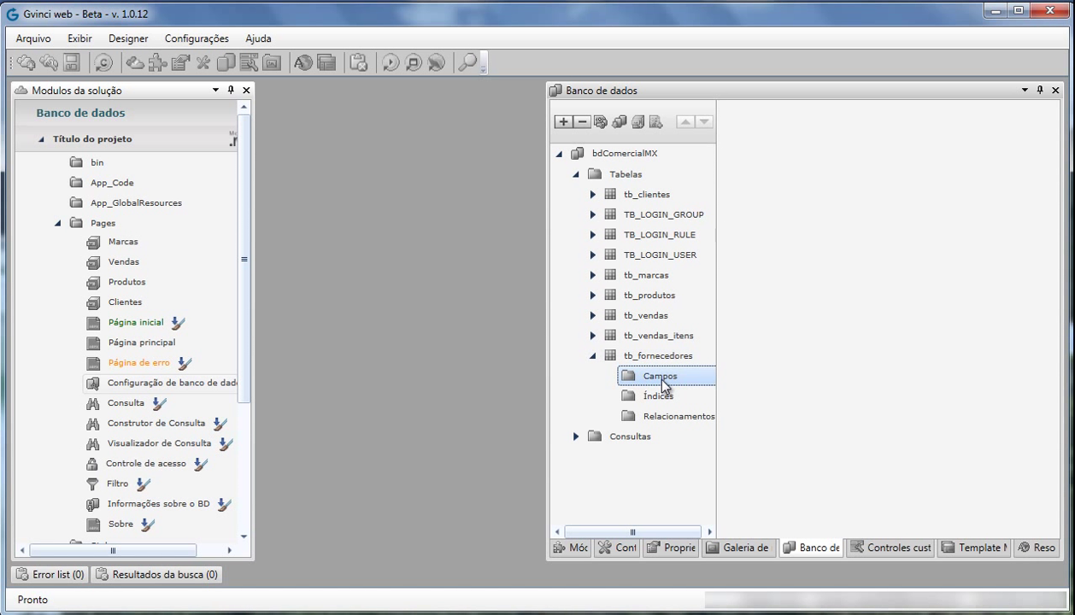
pyautogui.click(563, 122)
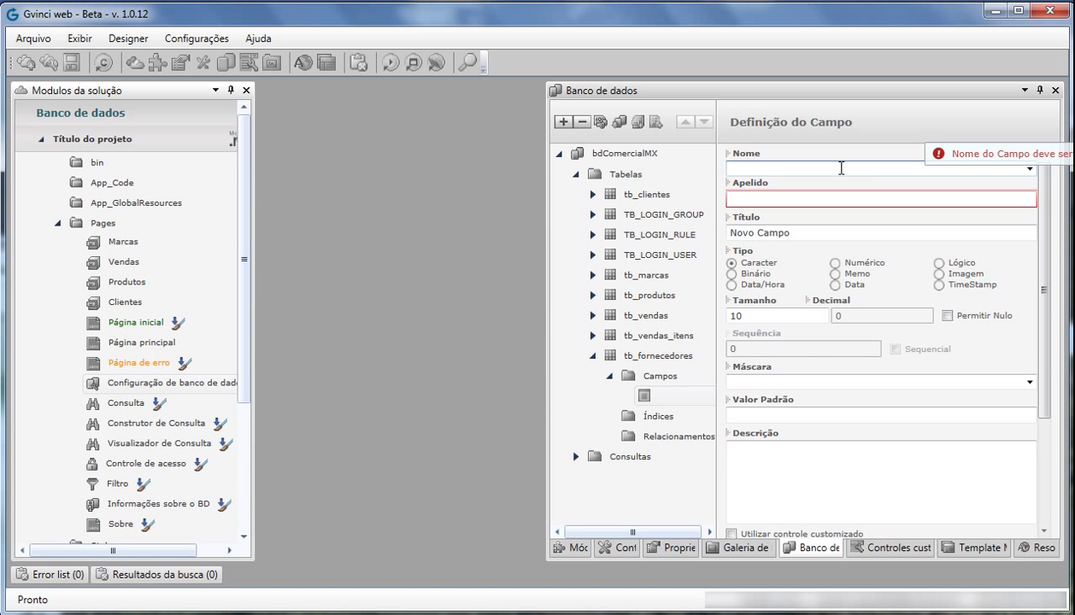
pyautogui.write('for_ID')
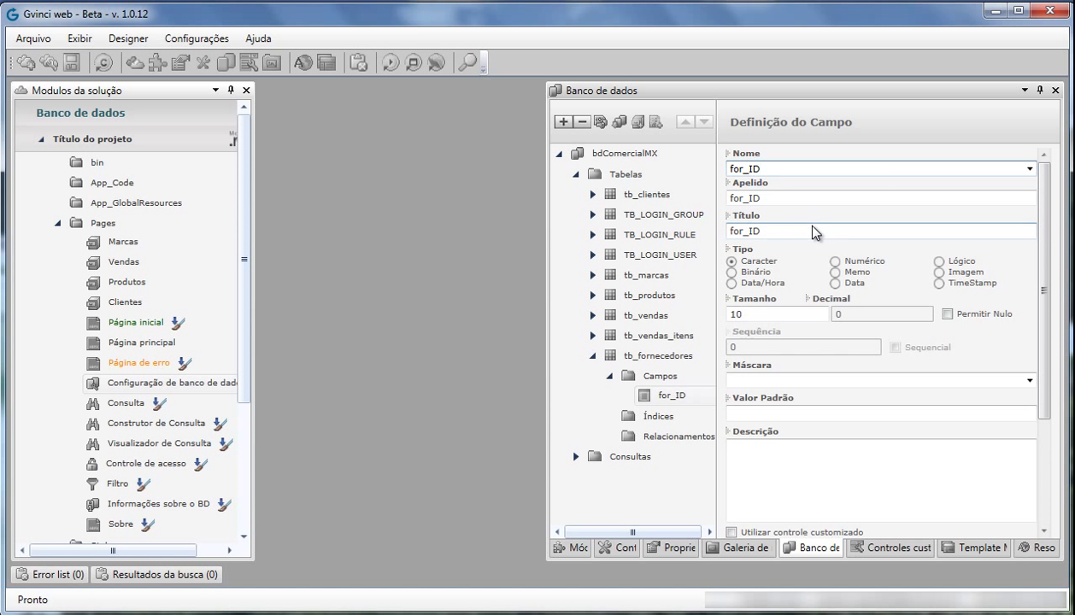
# Set the for_ID field's title to Código and its type to Numérico.
pyautogui.doubleClick(765, 197)
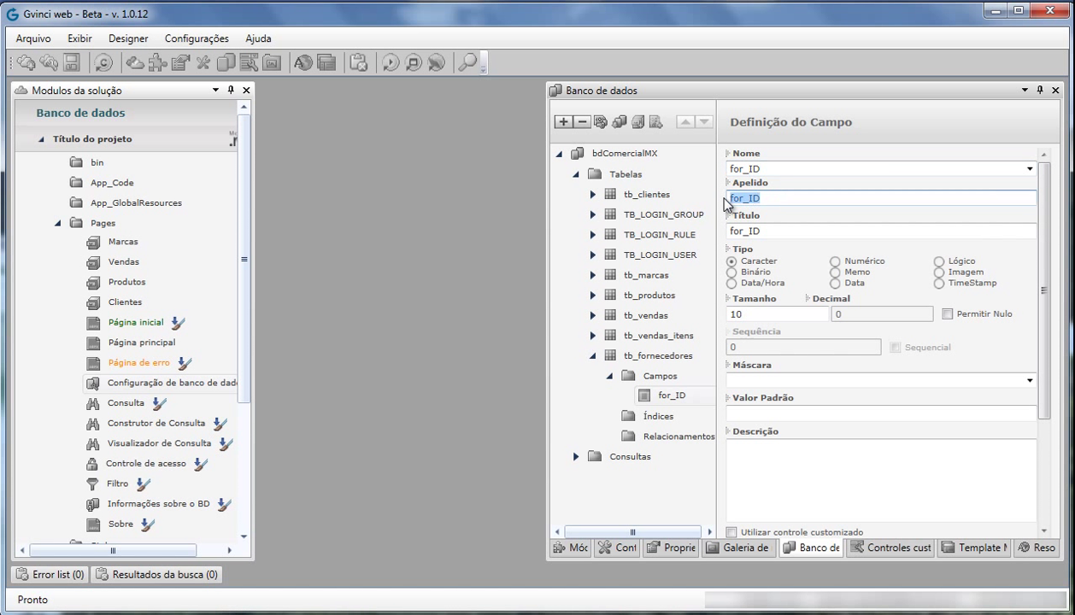
pyautogui.doubleClick(754, 229)
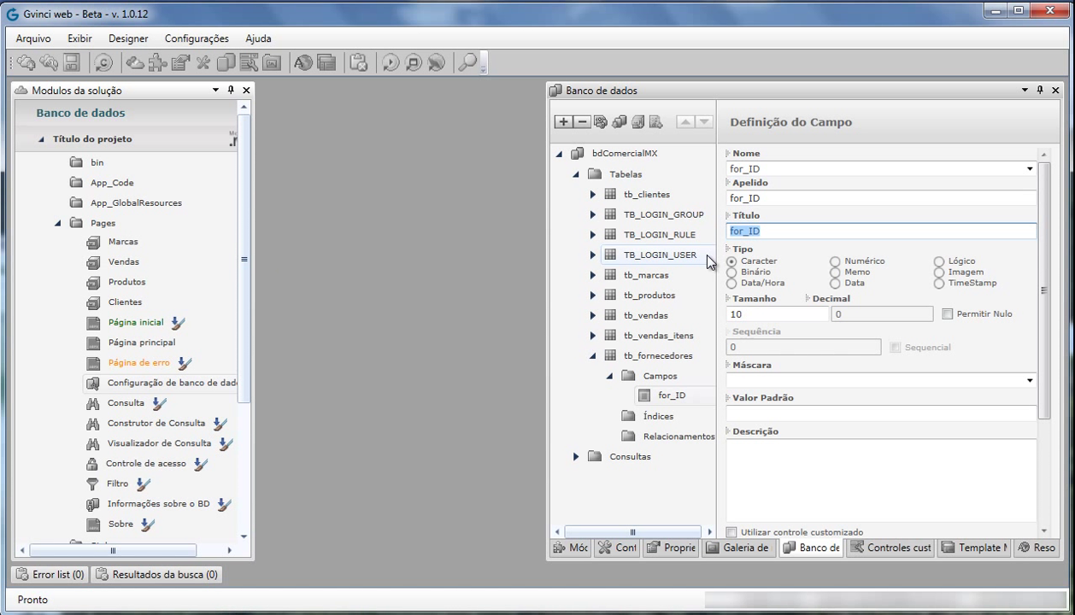
pyautogui.write('Código')
pyautogui.click(733, 262)
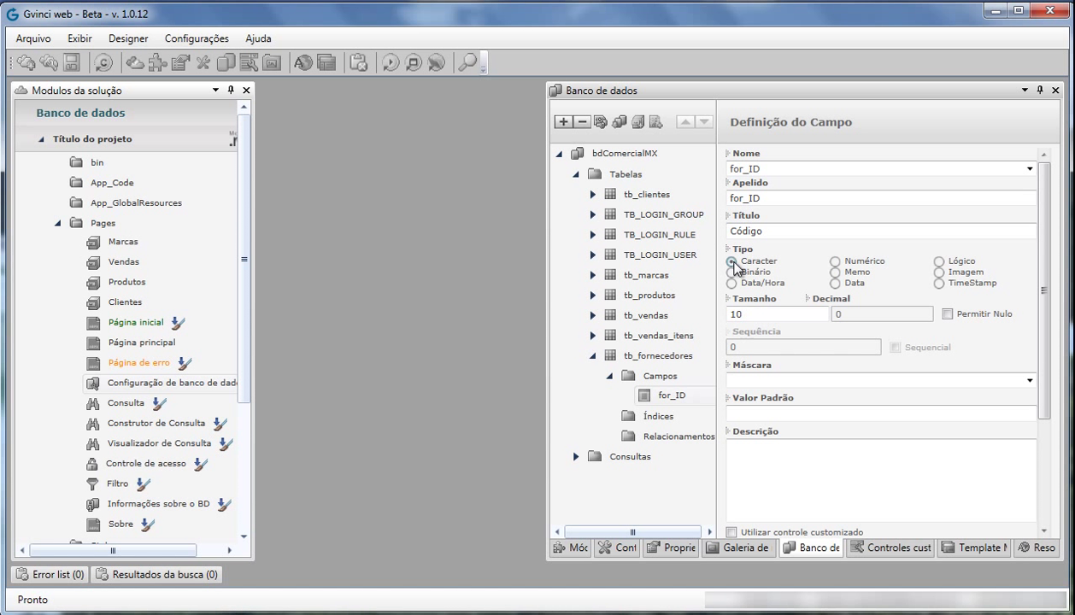
pyautogui.click(835, 262)
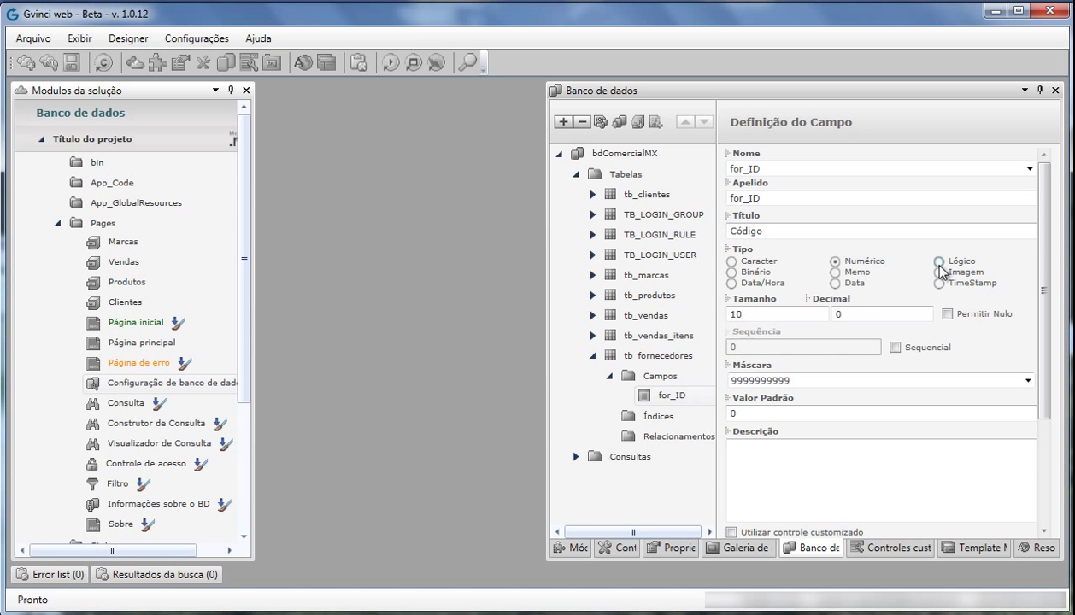
# Try the Binário and Memo types on the for_ID field and return it to Numérico.
pyautogui.click(745, 275)
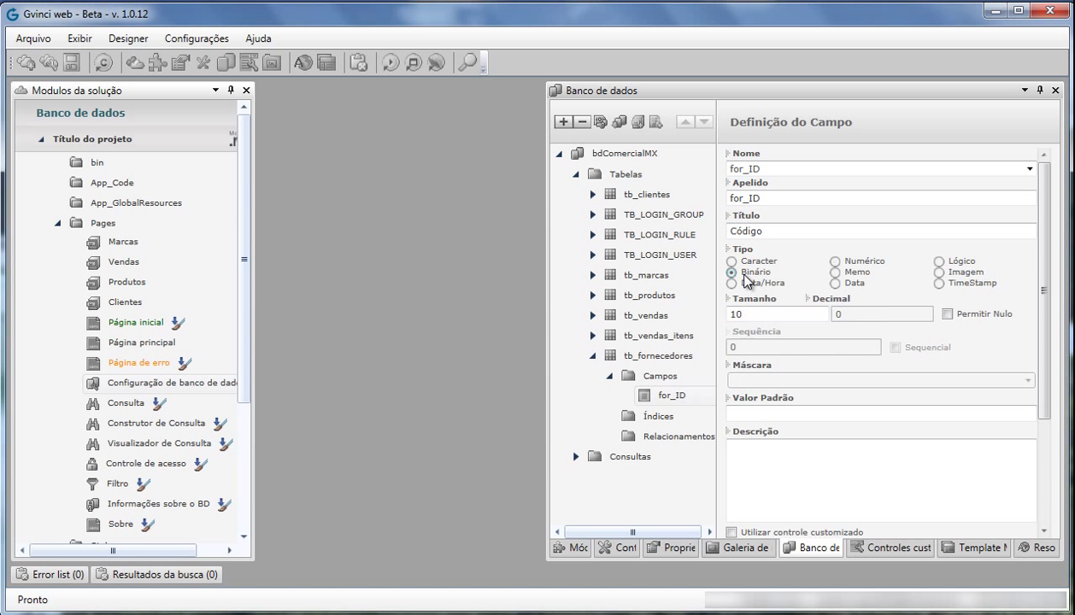
pyautogui.click(835, 274)
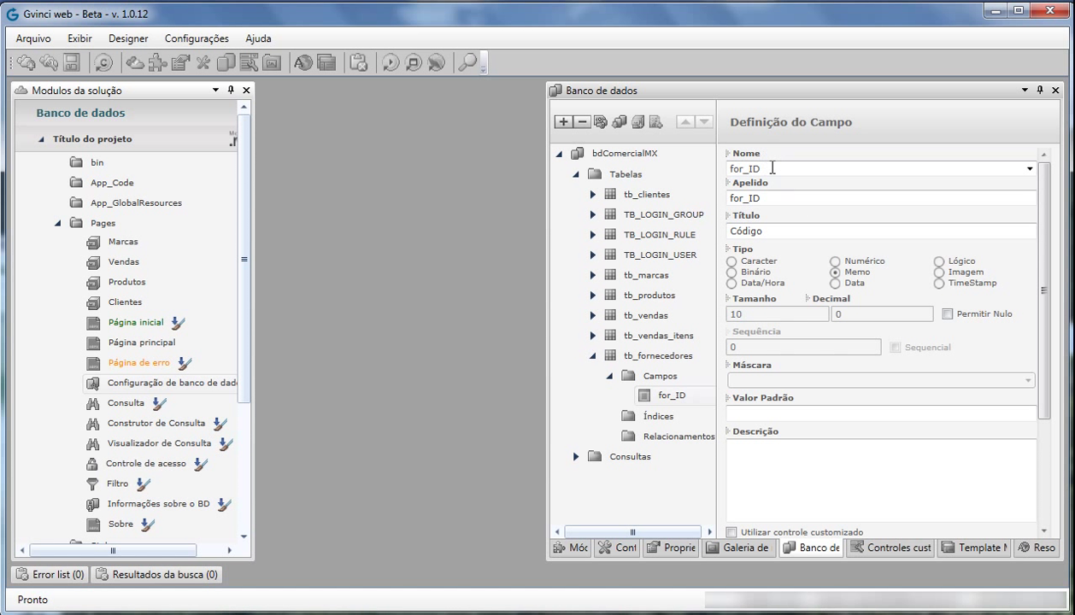
pyautogui.click(835, 262)
# Make the for_ID field sequential, with size 10, 0 decimals and an empty description.
pyautogui.click(765, 315)
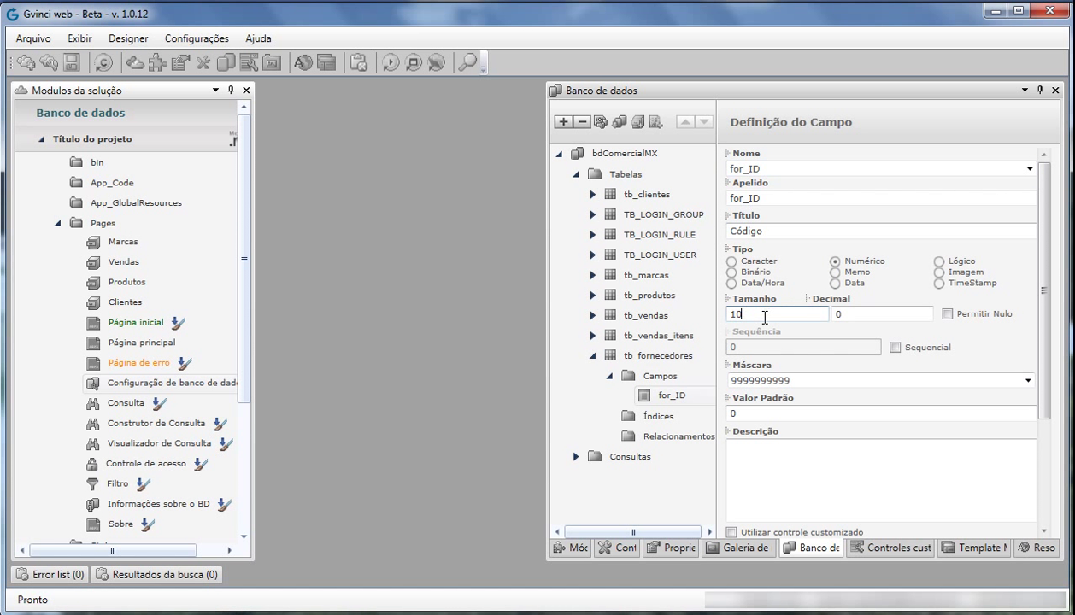
pyautogui.click(841, 316)
pyautogui.hotkey('shift', 'Tab')
pyautogui.click(895, 348)
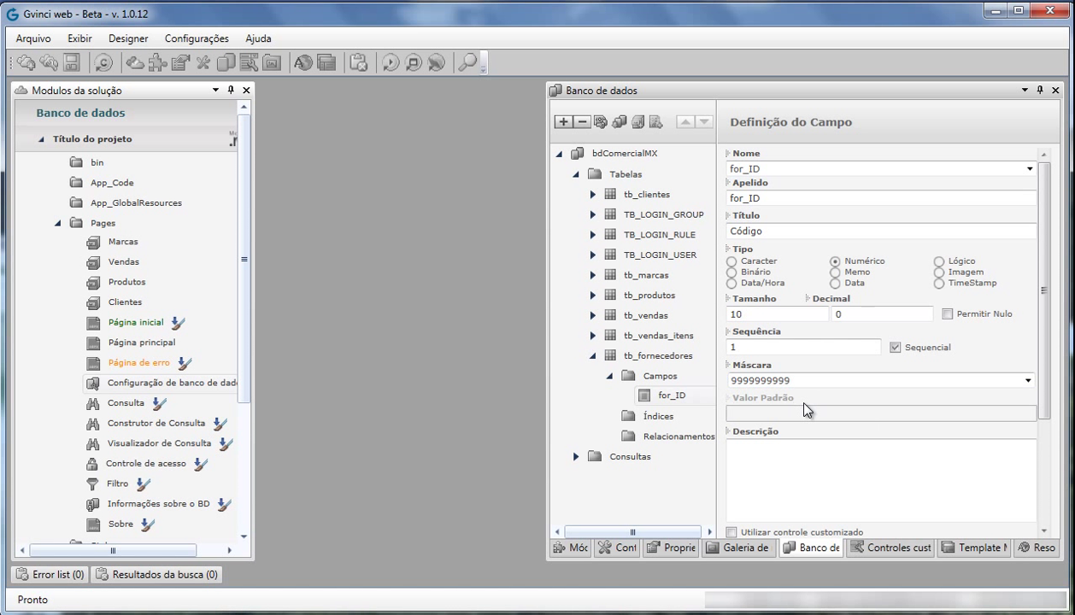
pyautogui.click(895, 348)
pyautogui.click(800, 459)
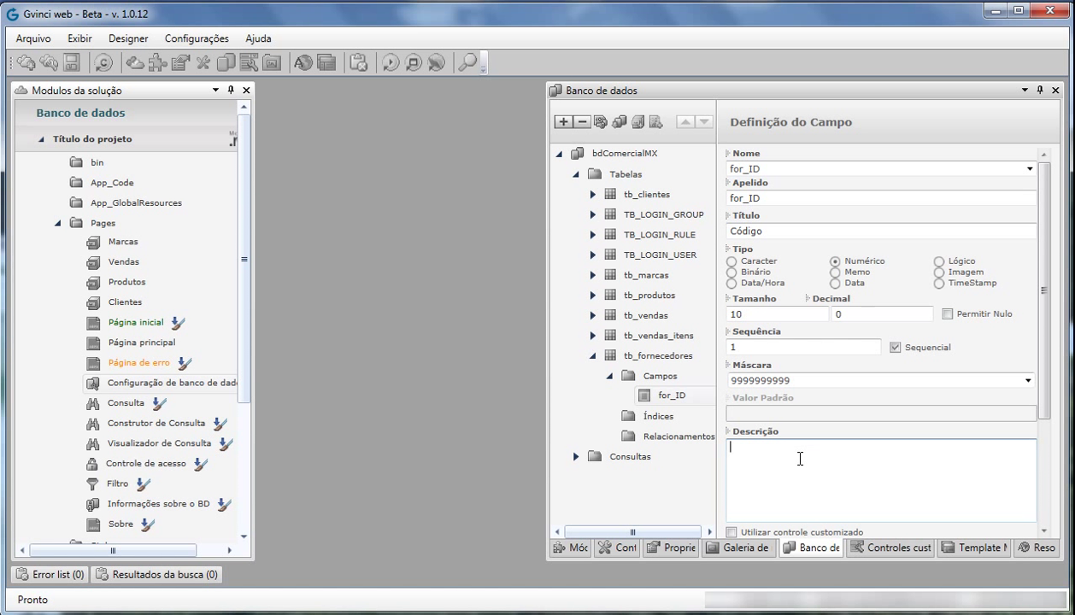
# Browse the custom controls offered for the for_ID field and turn the custom control option back off.
pyautogui.scroll(-3, 800, 459)
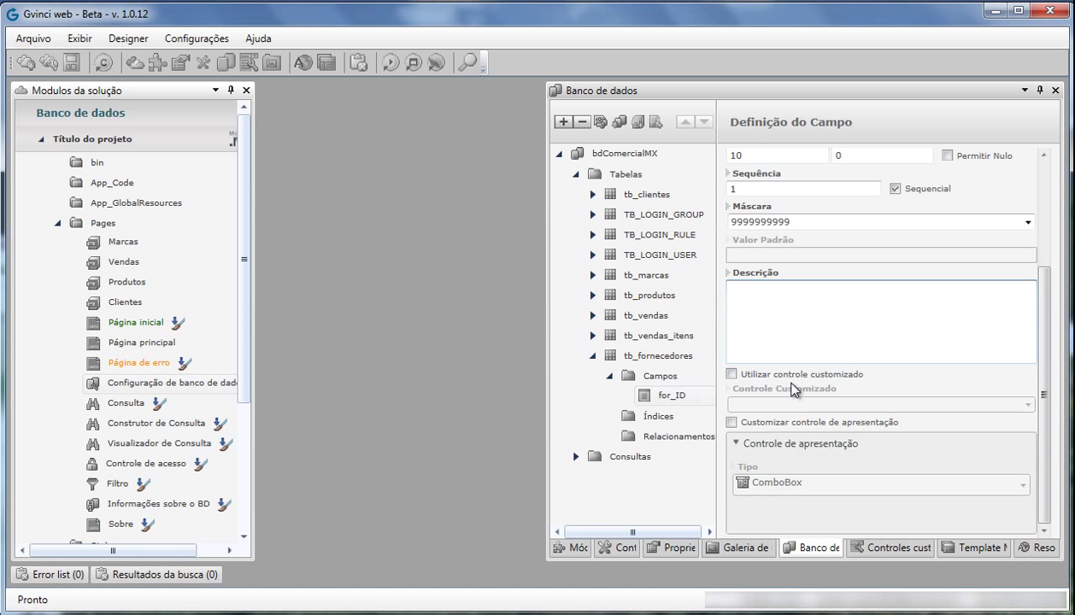
pyautogui.click(732, 374)
pyautogui.click(769, 406)
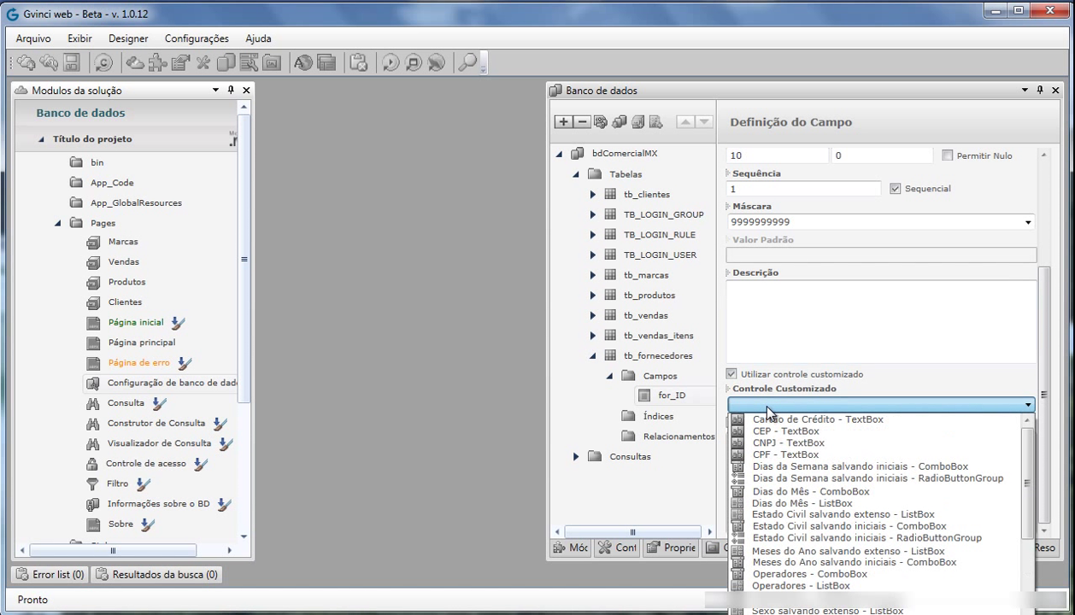
pyautogui.scroll(-4, 786, 530)
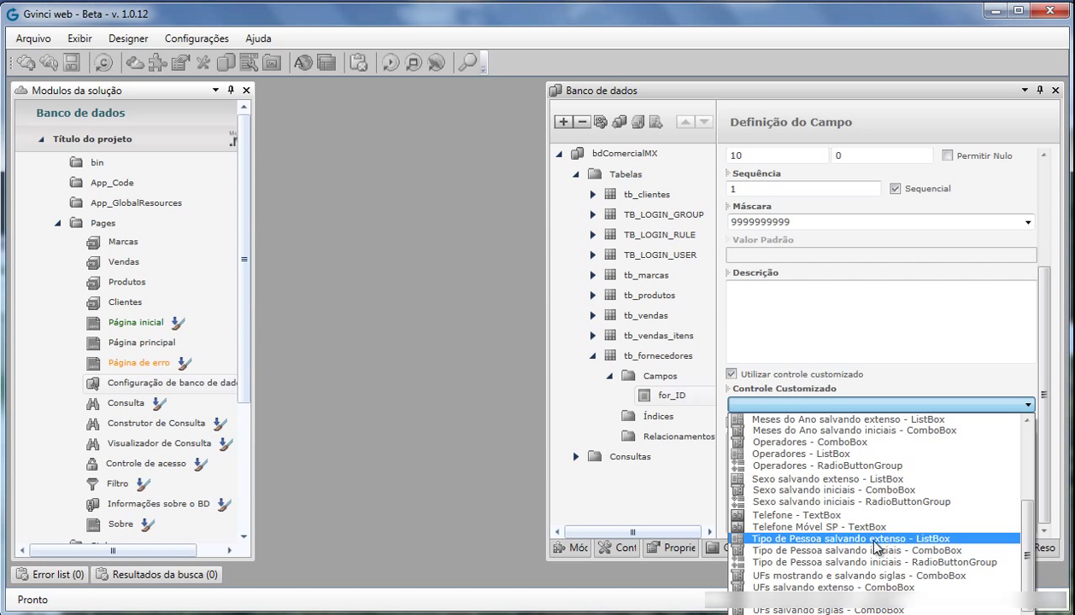
pyautogui.click(723, 382)
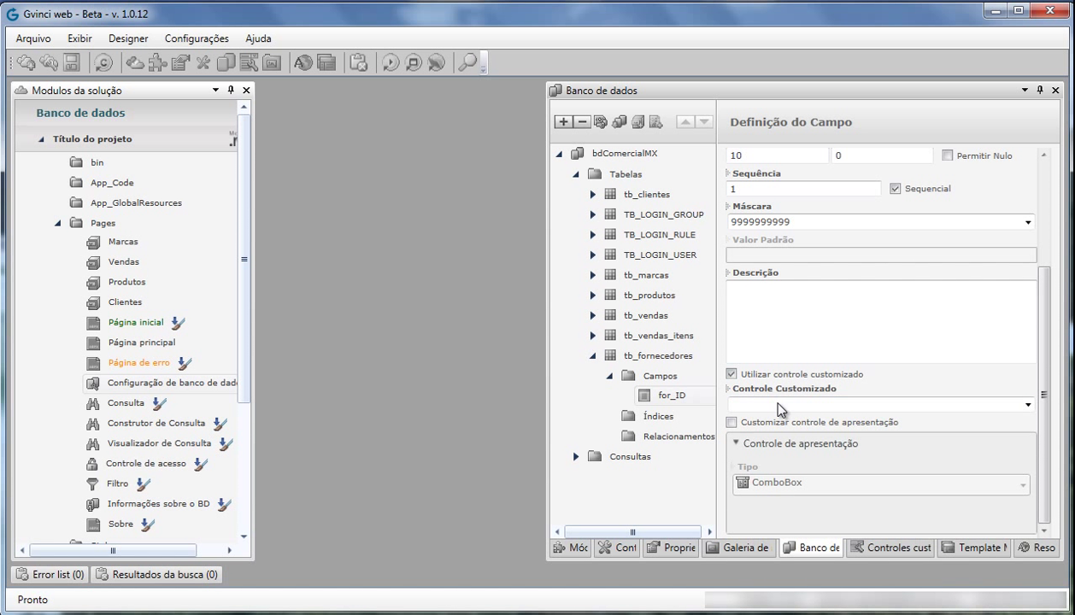
pyautogui.click(731, 375)
# Enable customization of the for_ID field's presentation control, with TextBox as its type.
pyautogui.click(732, 424)
pyautogui.scroll(-1, 797, 464)
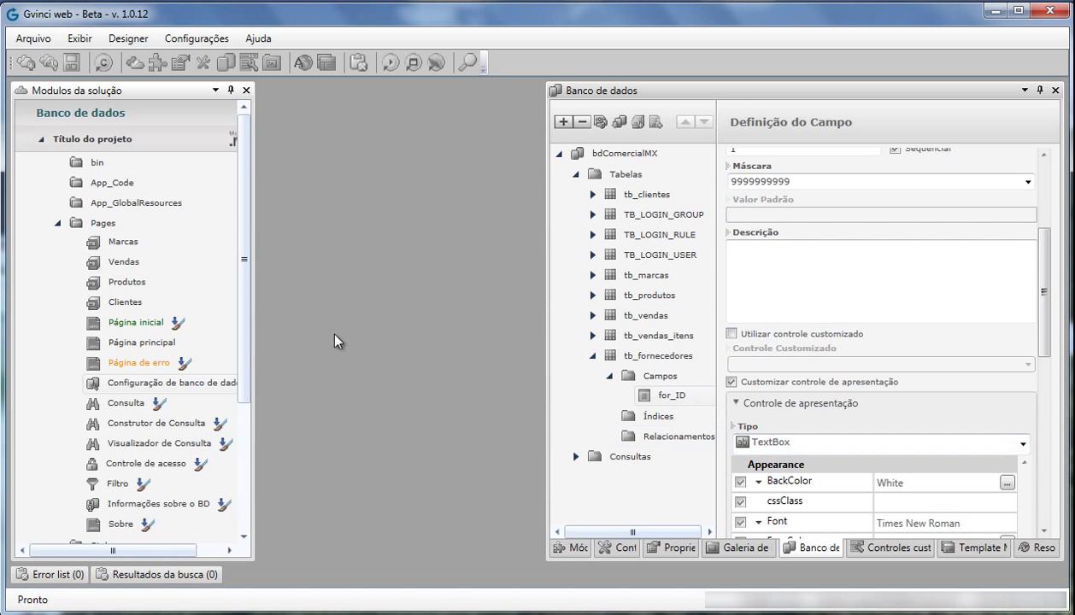
pyautogui.scroll(-2, 1041, 370)
pyautogui.click(807, 367)
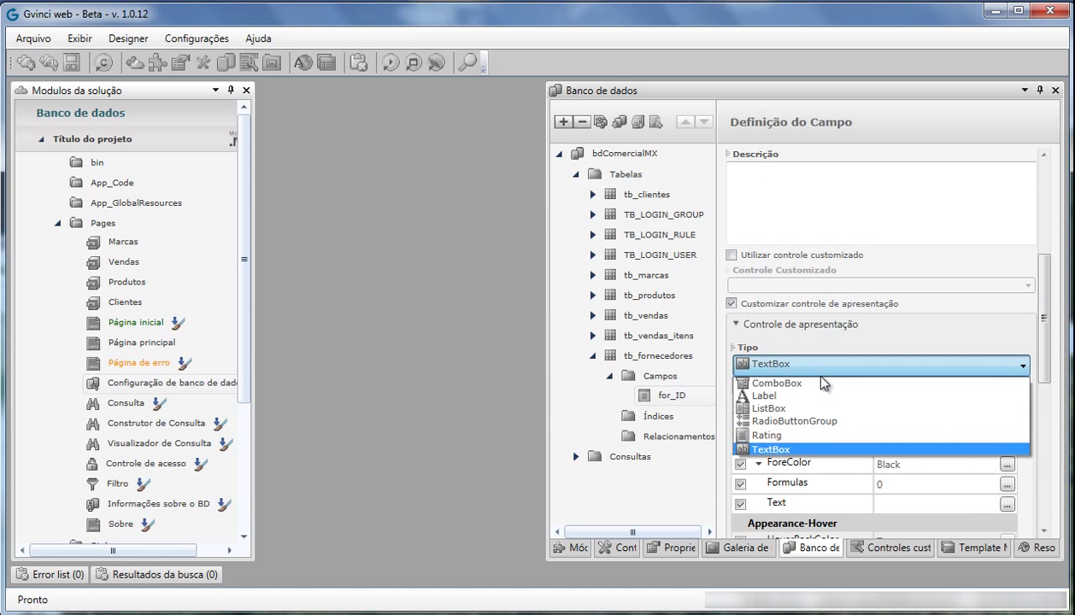
pyautogui.click(793, 383)
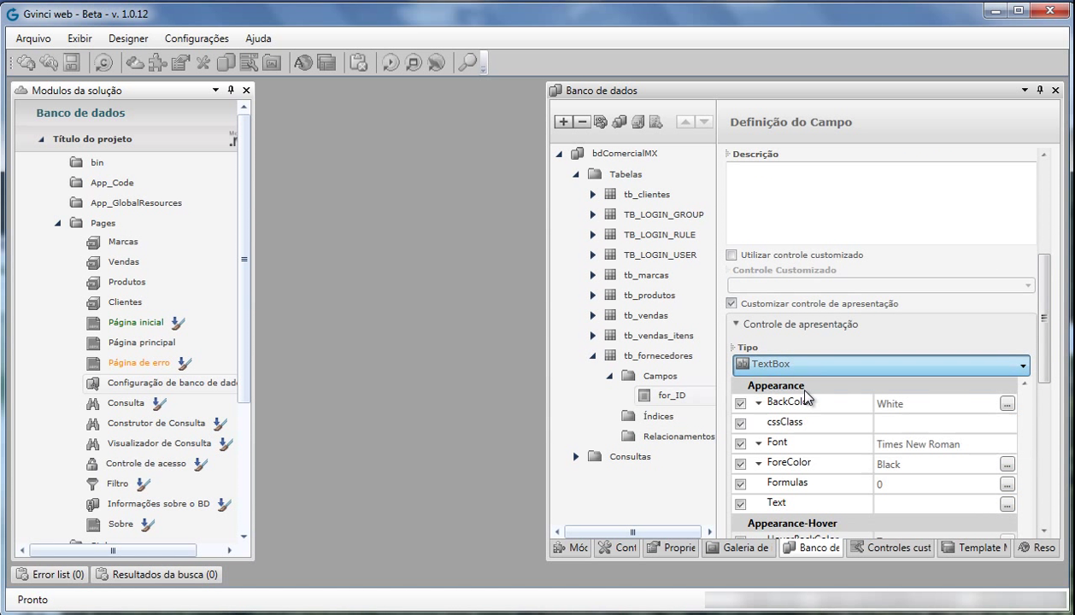
pyautogui.click(992, 368)
pyautogui.click(812, 456)
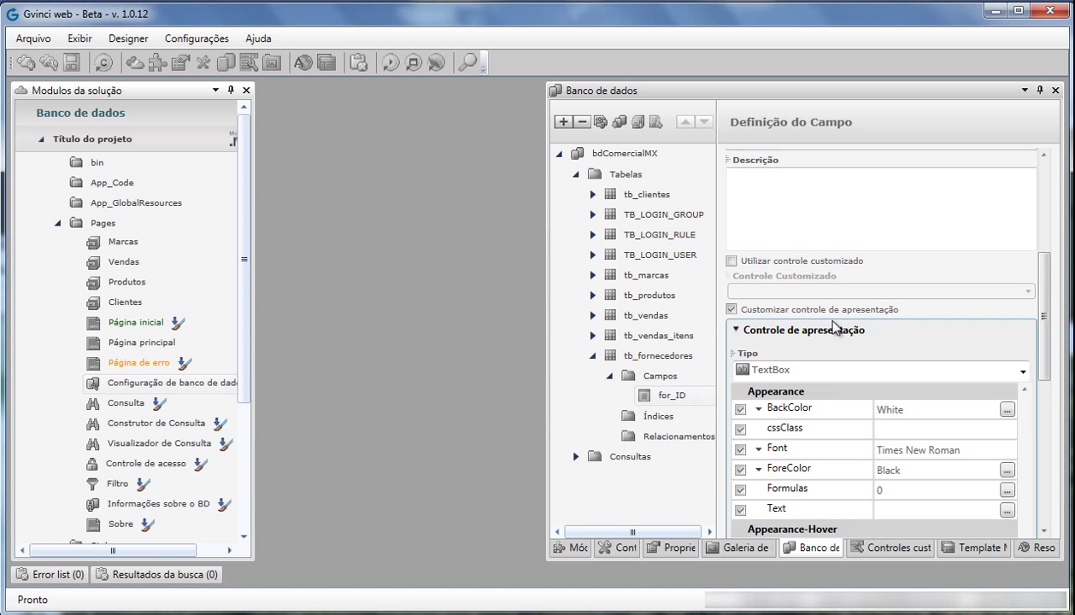
# Add a Caracter field named for_nome to tb_fornecedores, with the title Fornecedor and size 100.
pyautogui.click(668, 399)
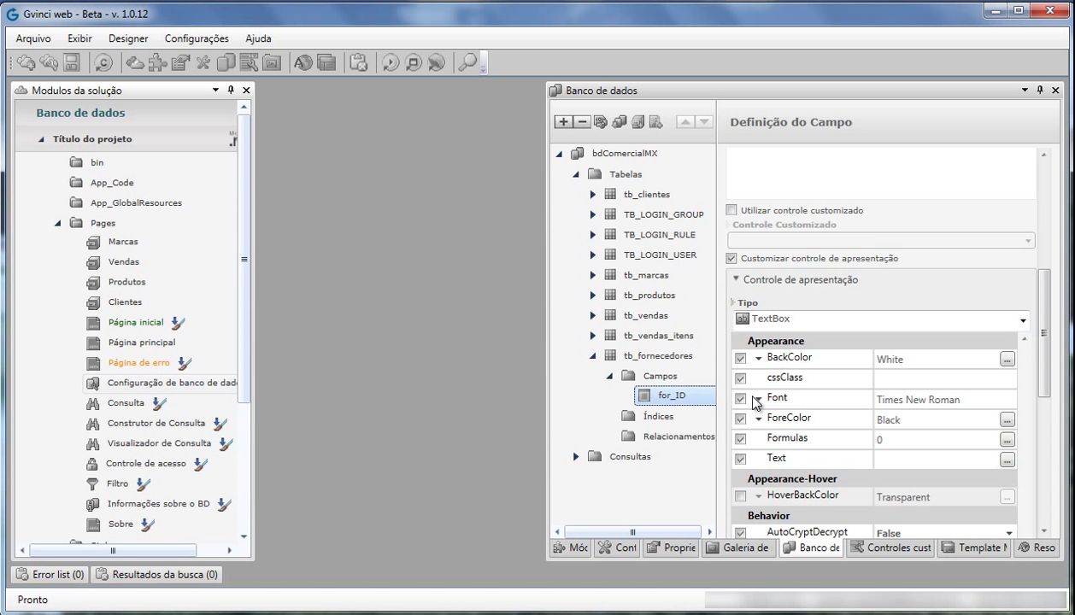
pyautogui.click(601, 122)
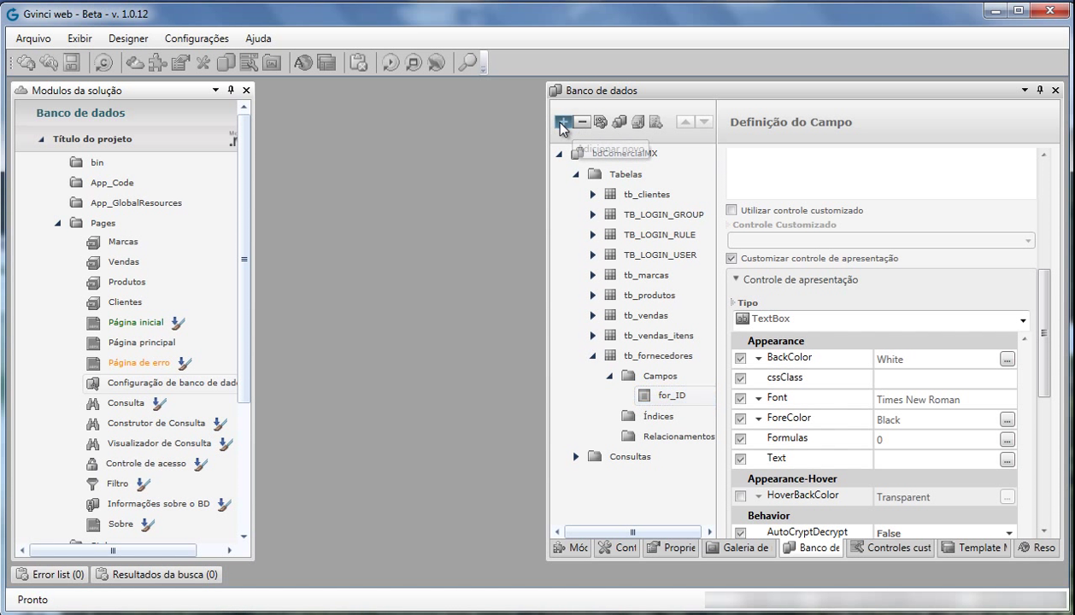
pyautogui.click(768, 314)
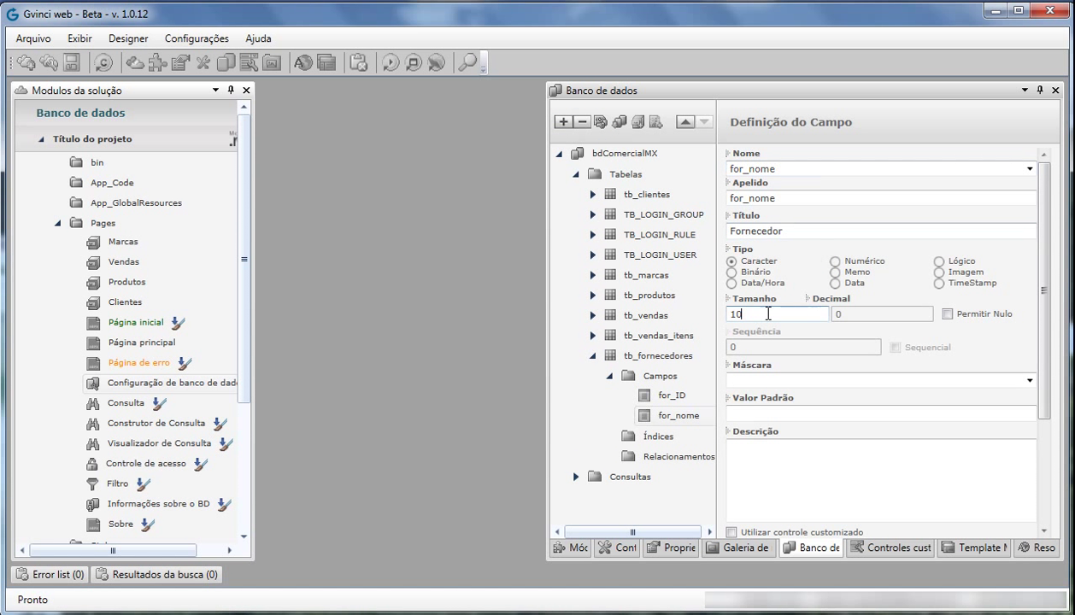
pyautogui.write('0')
# Set the for_nome field's mask to @! and leave its default value empty.
pyautogui.click(1030, 380)
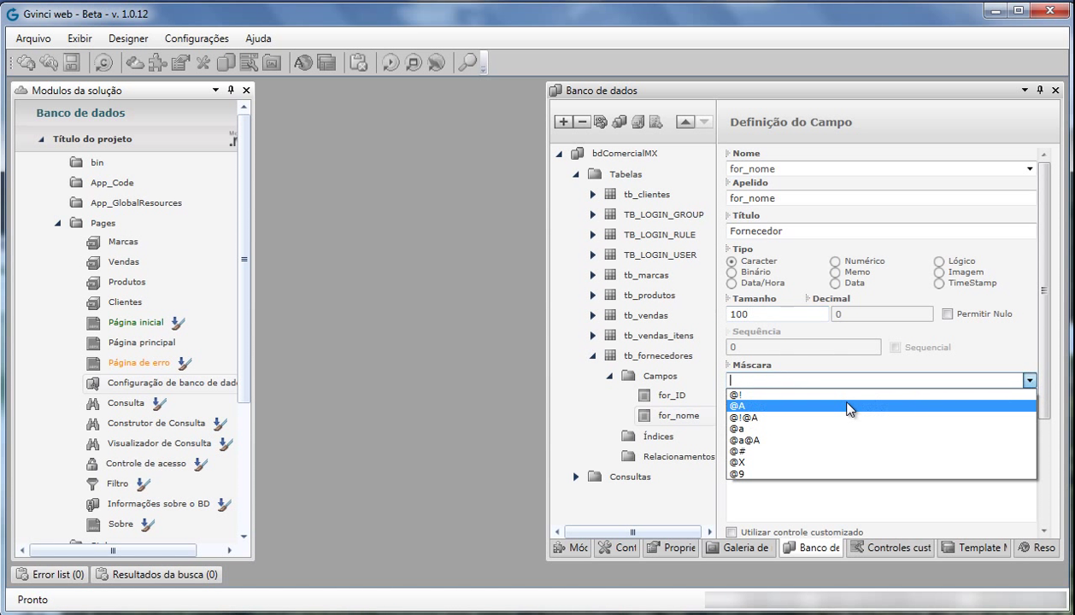
pyautogui.click(740, 395)
pyautogui.write('@!')
pyautogui.press('Tab')
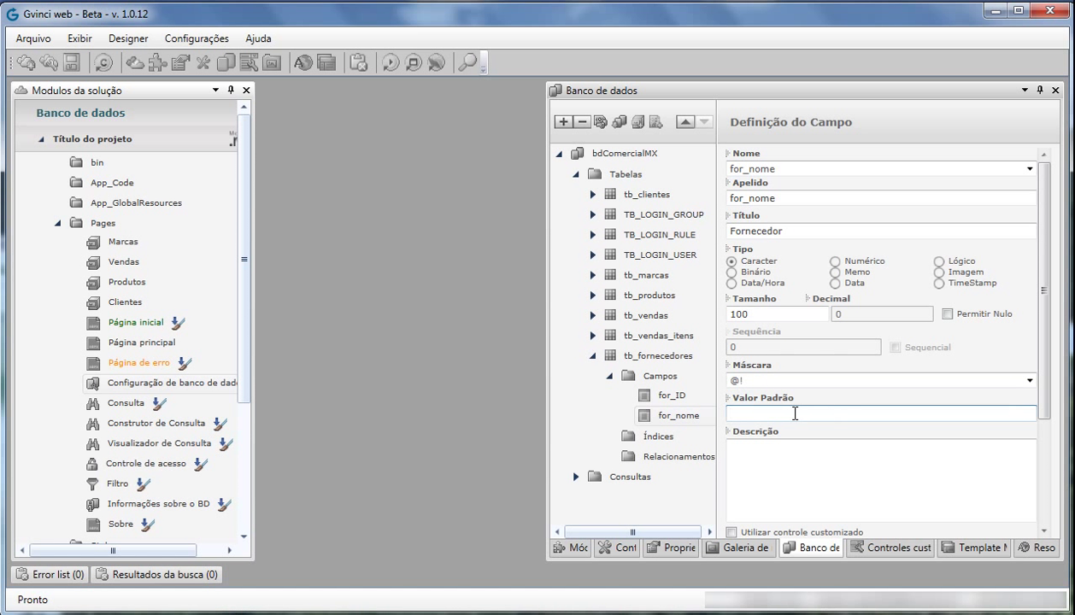
pyautogui.click(823, 334)
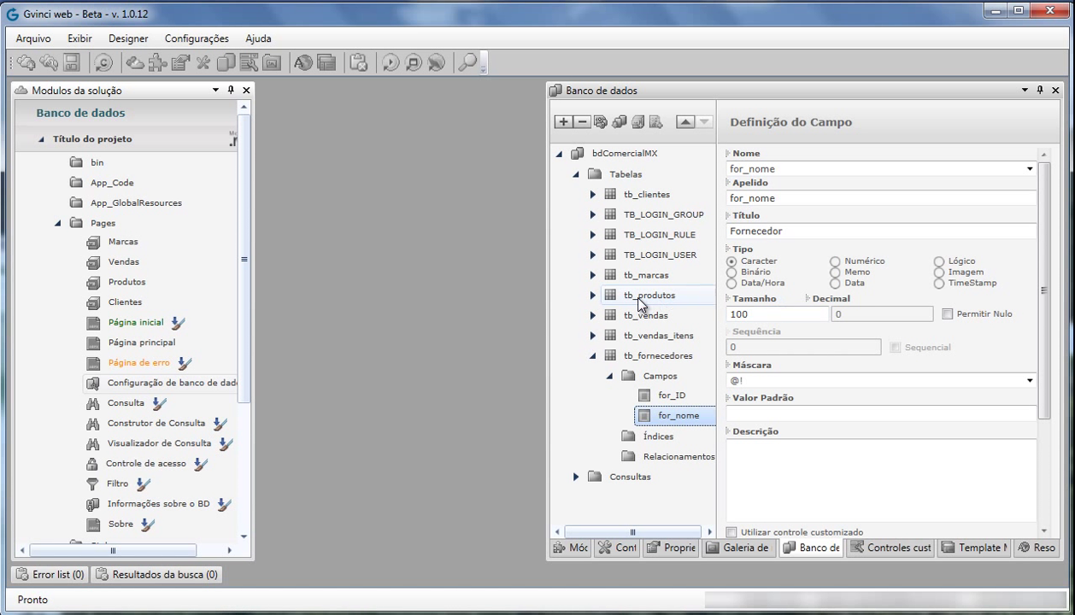
# Examine the size, decimals and mask of the pro_vlr field in the tb_produtos table.
pyautogui.click(603, 298)
pyautogui.click(593, 295)
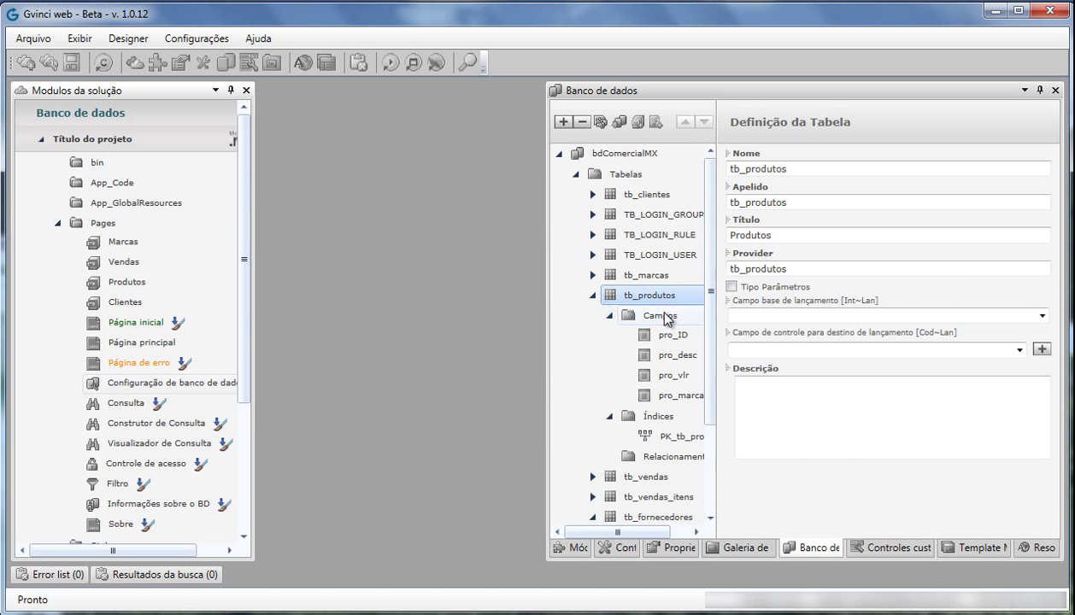
pyautogui.moveTo(718, 327); pyautogui.dragTo(752, 330)
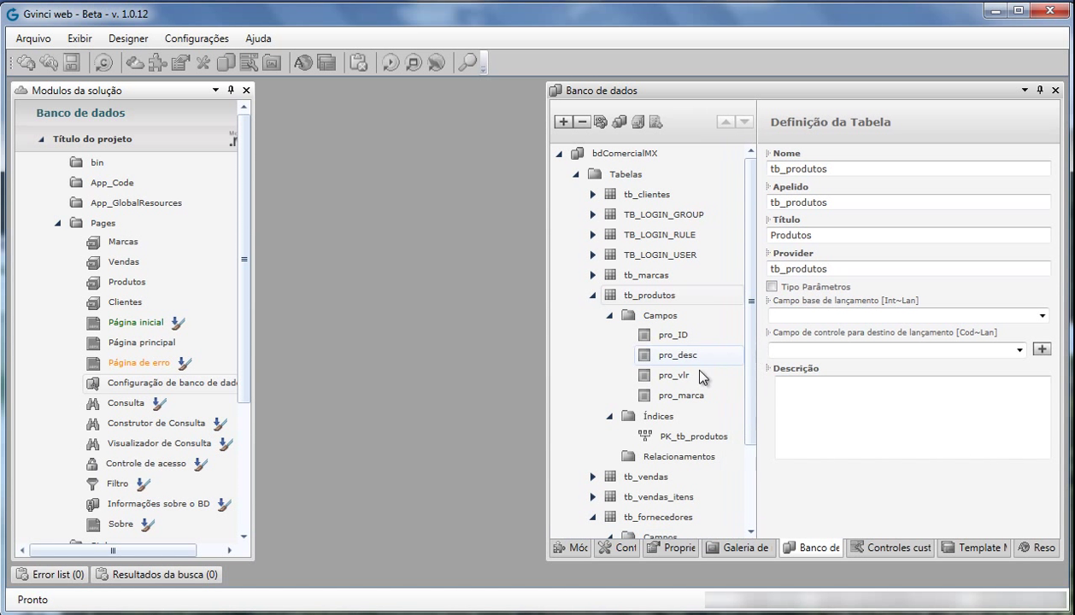
pyautogui.click(680, 377)
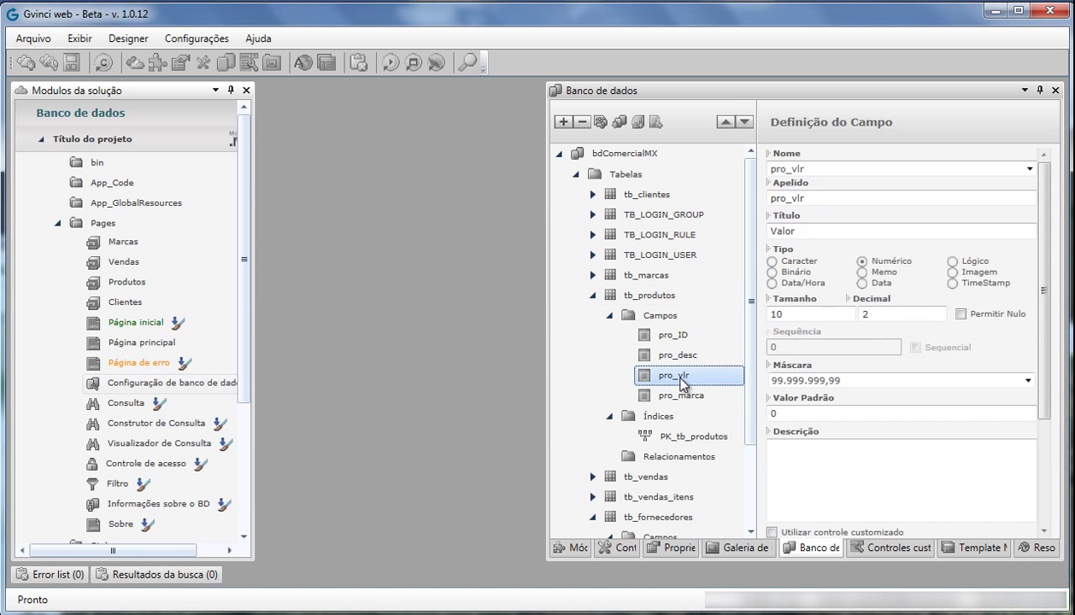
pyautogui.click(876, 314)
pyautogui.click(819, 383)
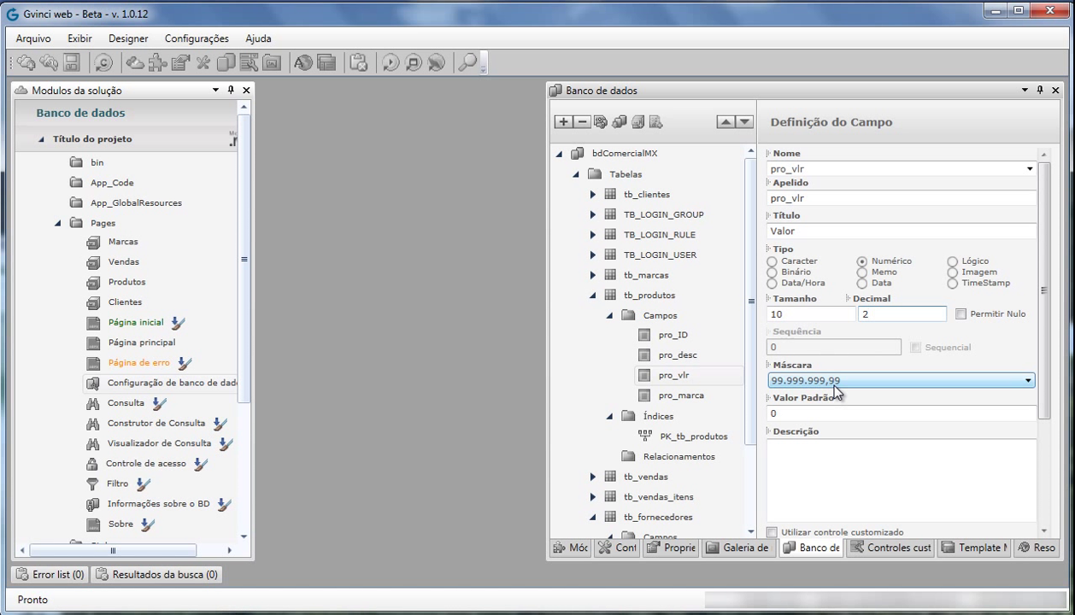
pyautogui.click(816, 314)
pyautogui.click(869, 312)
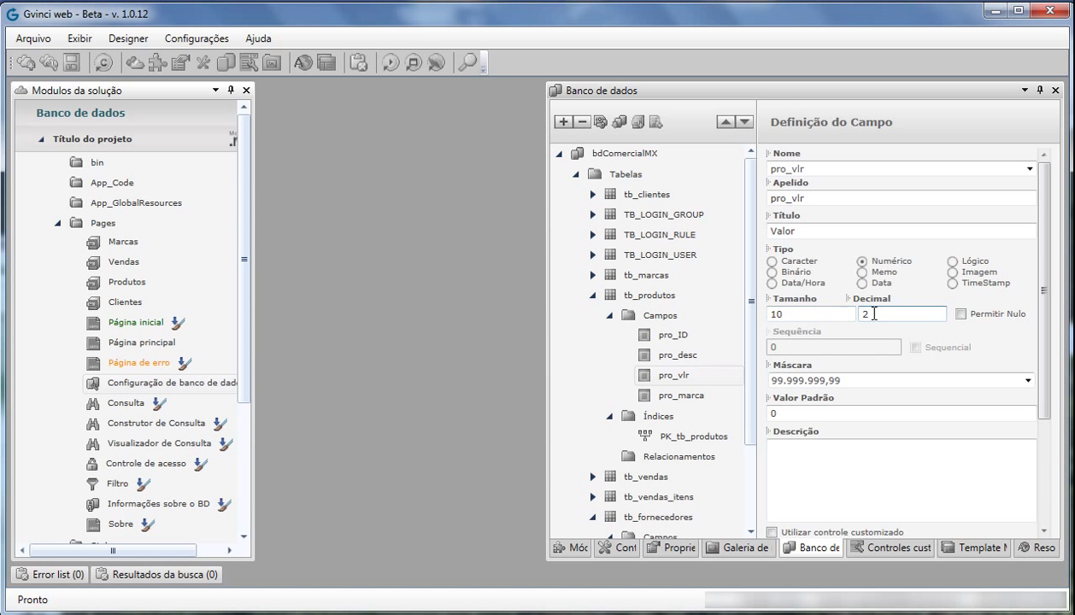
pyautogui.scroll(-2, 739, 417)
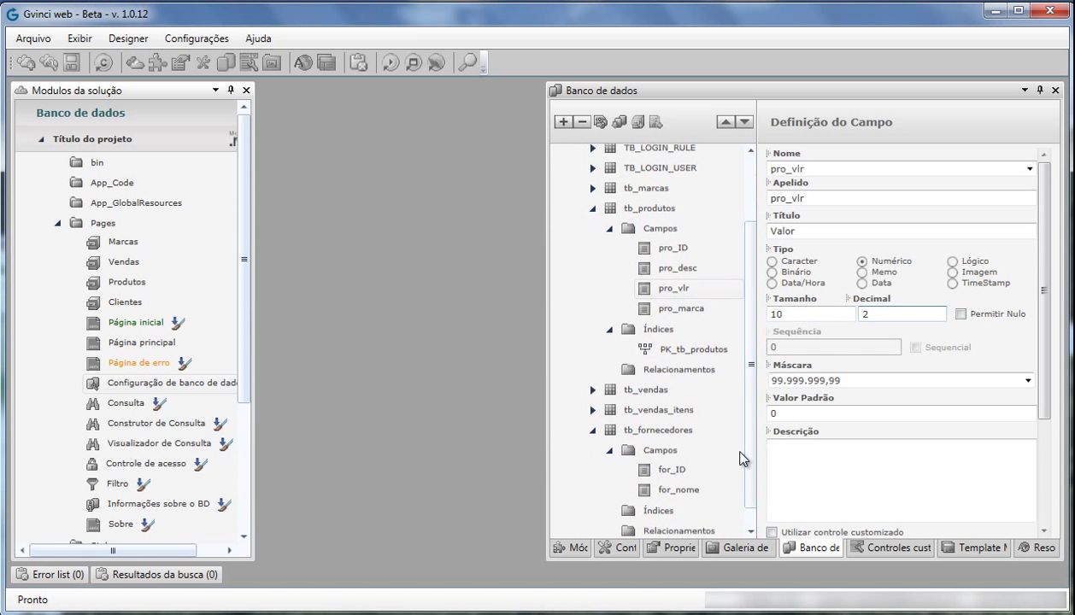
# Add a primary clustered index named PK_tb_fornecedores on the for_ID field of the tb_fornecedores table.
pyautogui.click(684, 494)
pyautogui.scroll(-1, 684, 494)
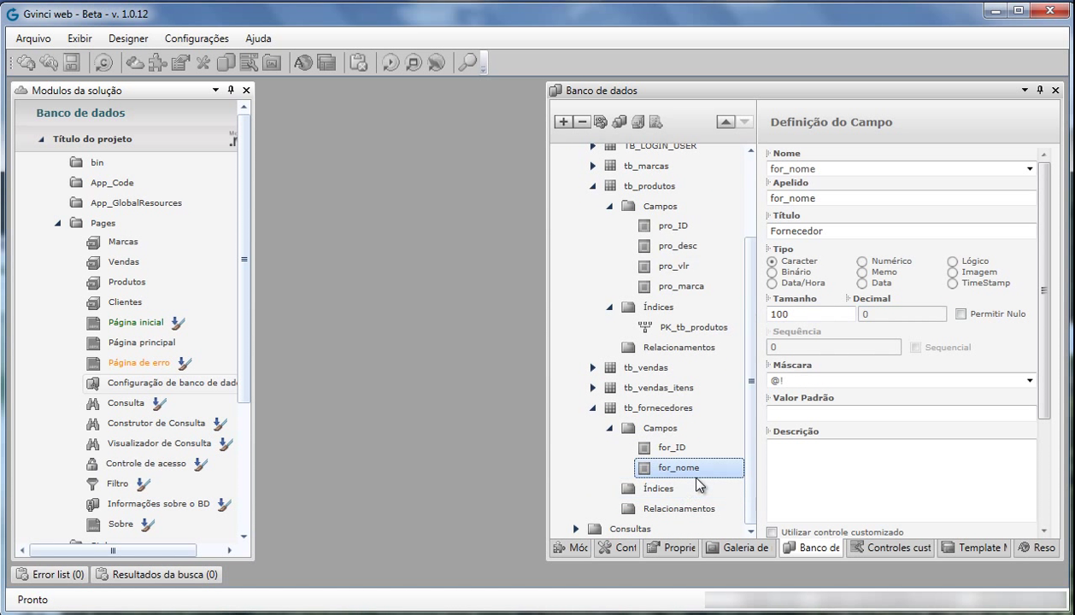
pyautogui.click(660, 491)
pyautogui.click(563, 122)
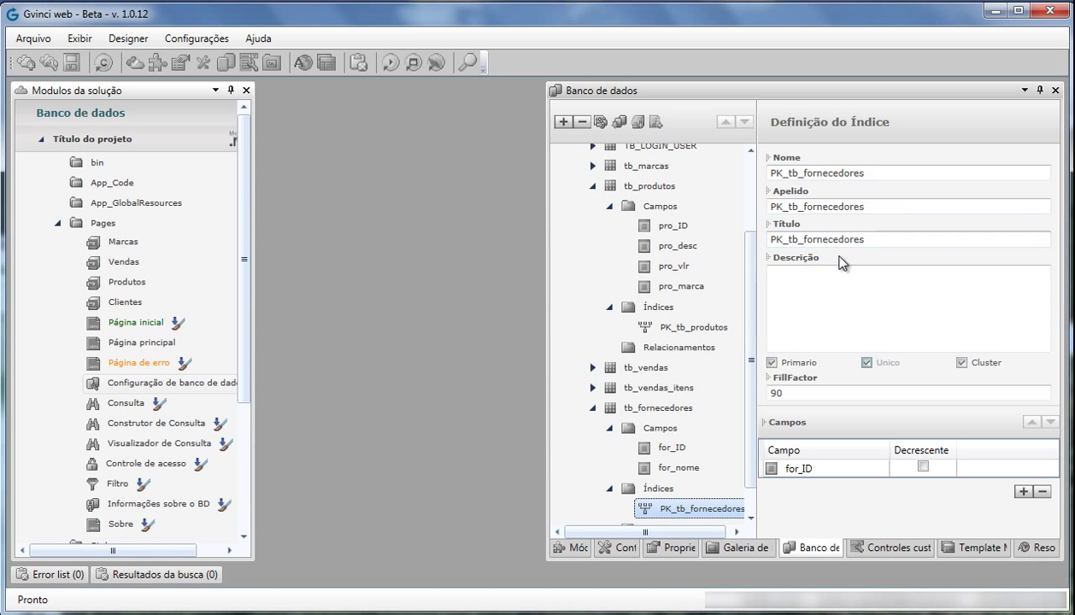
# Review the PK_tb_fornecedores index's name, alias, title and description, along with the for_ID field it uses.
pyautogui.scroll(-2, 649, 252)
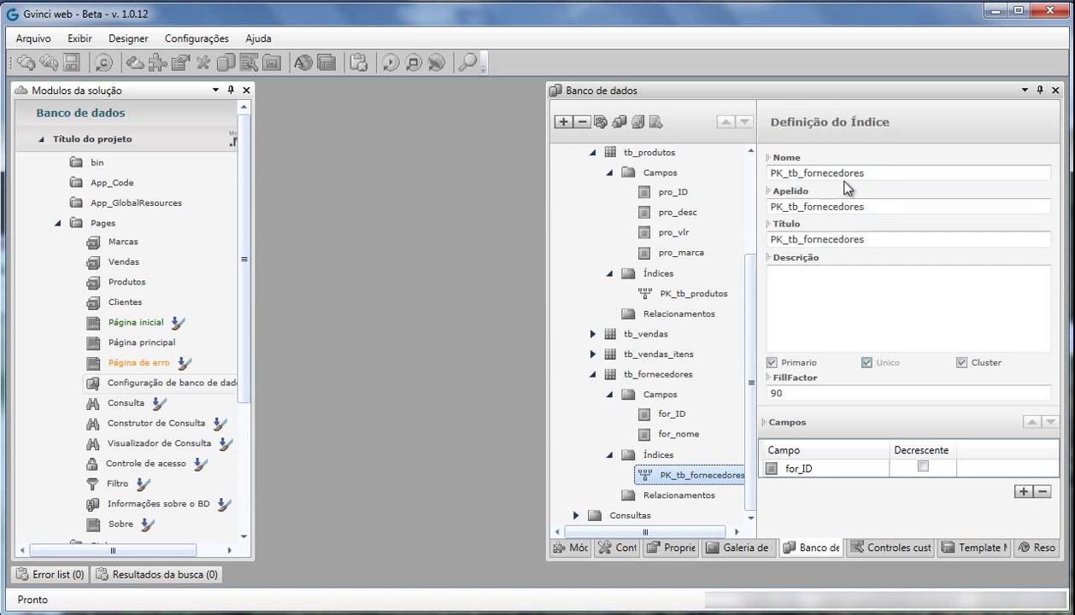
pyautogui.click(870, 173)
pyautogui.click(876, 205)
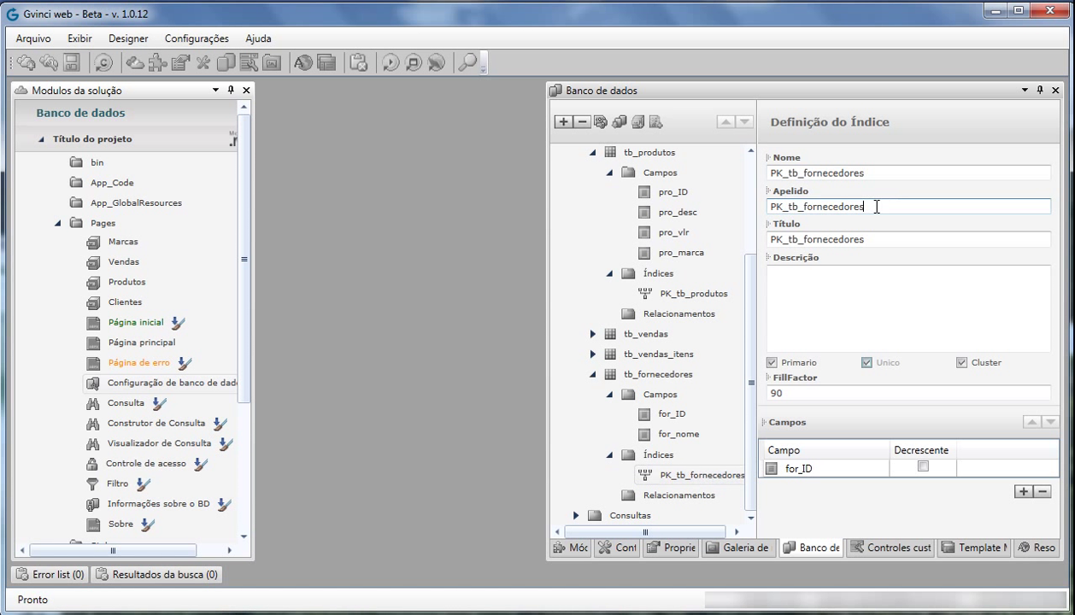
pyautogui.click(863, 238)
pyautogui.click(866, 316)
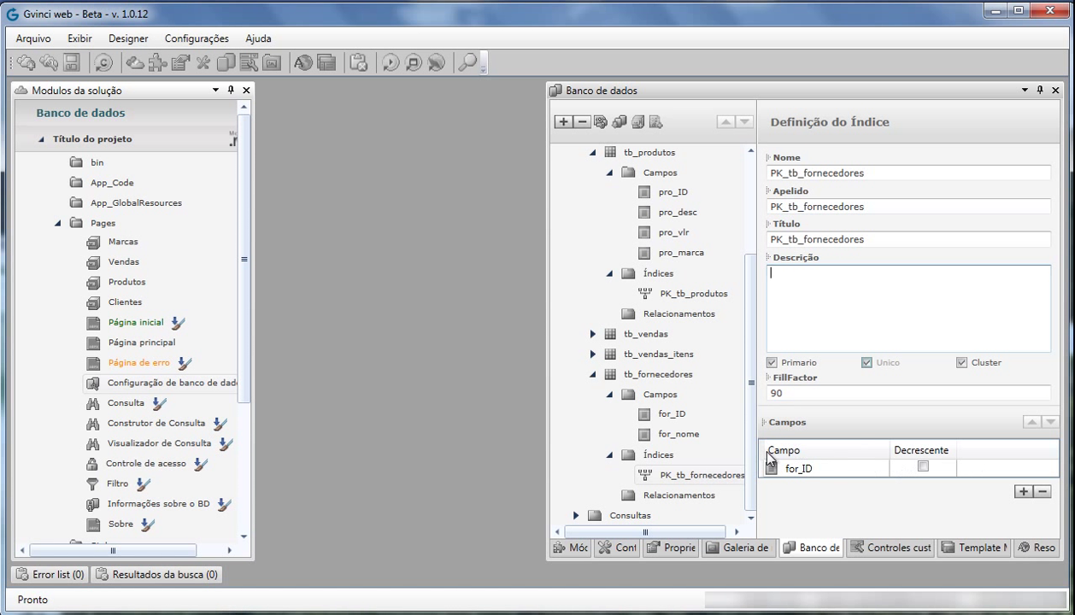
pyautogui.click(674, 419)
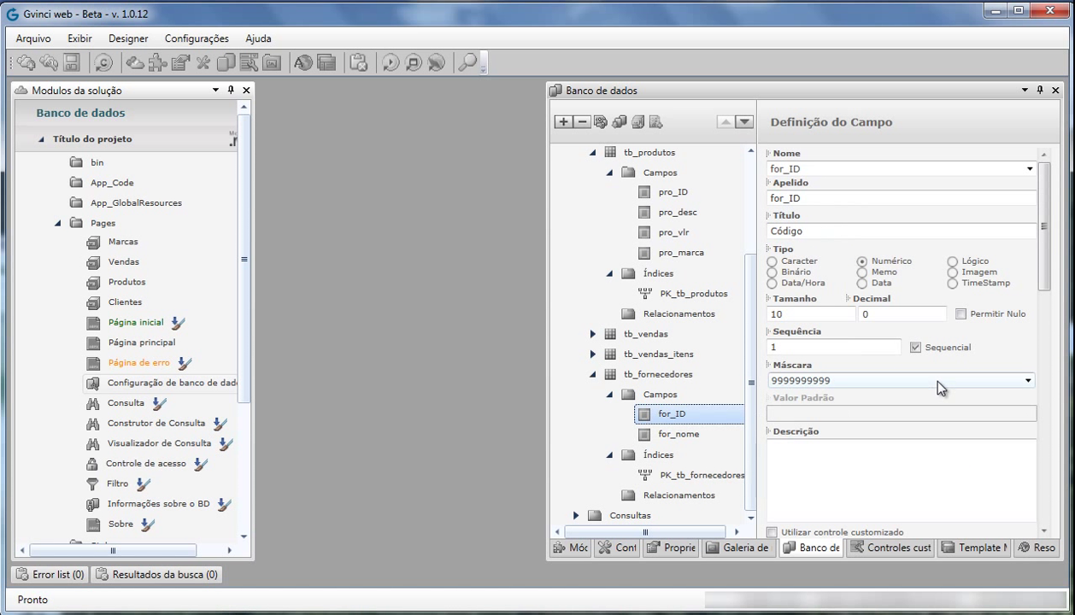
pyautogui.click(705, 478)
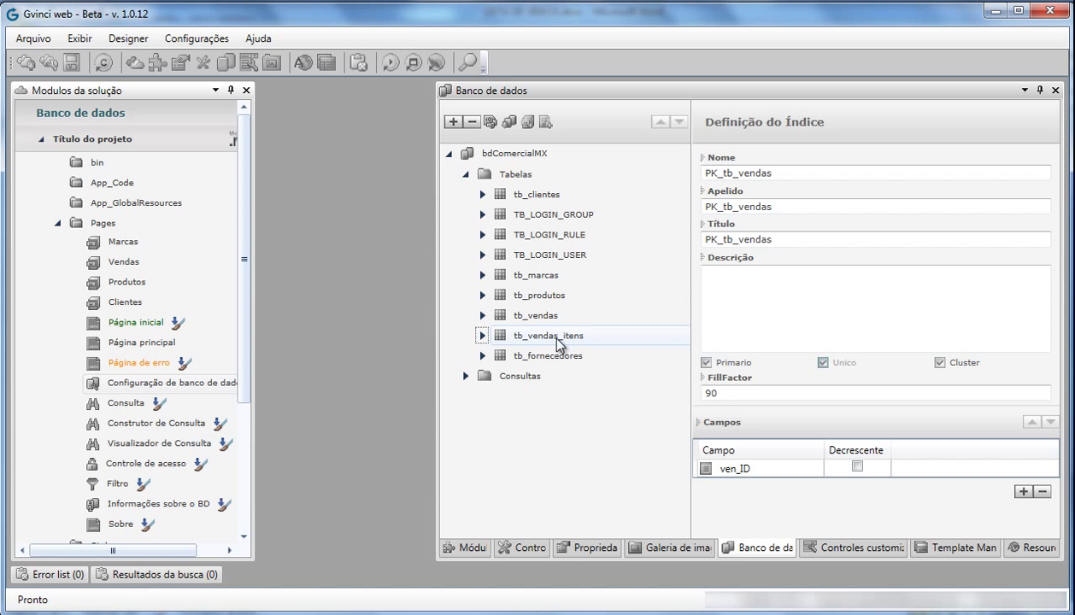
# Compare the definition of the ven_ID field in the tb_vendas table with that of ven_ID in the tb_vendas_itens table.
pyautogui.click(482, 318)
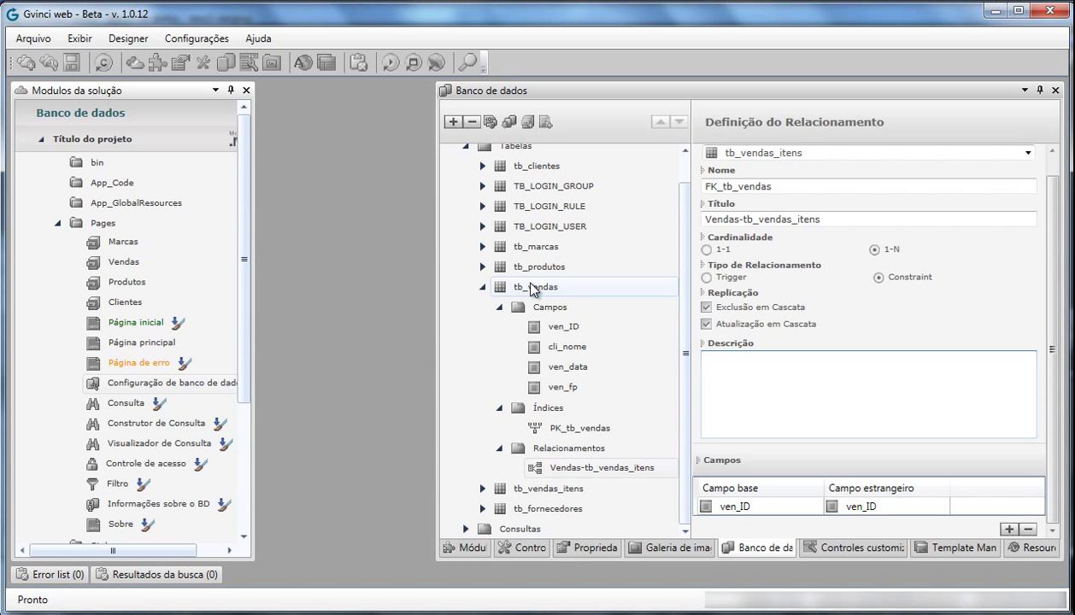
pyautogui.click(565, 330)
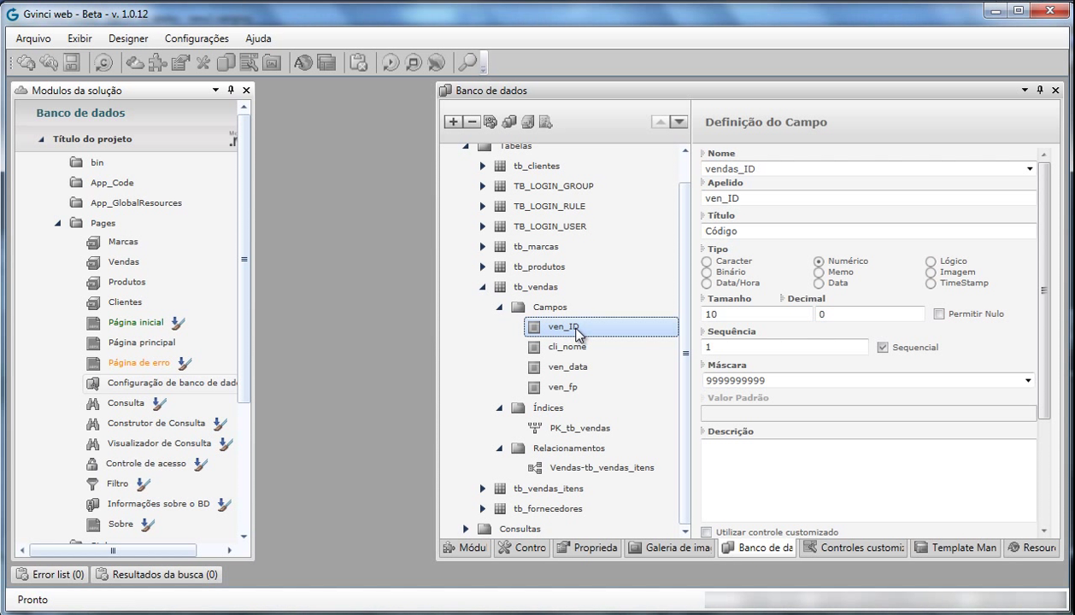
pyautogui.click(482, 489)
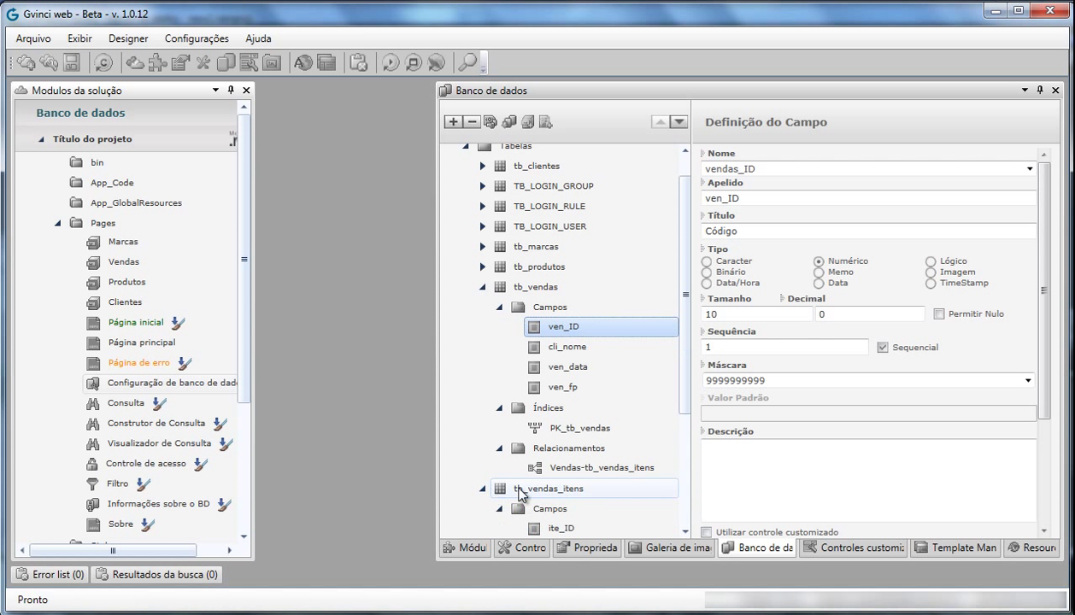
pyautogui.scroll(-2, 675, 494)
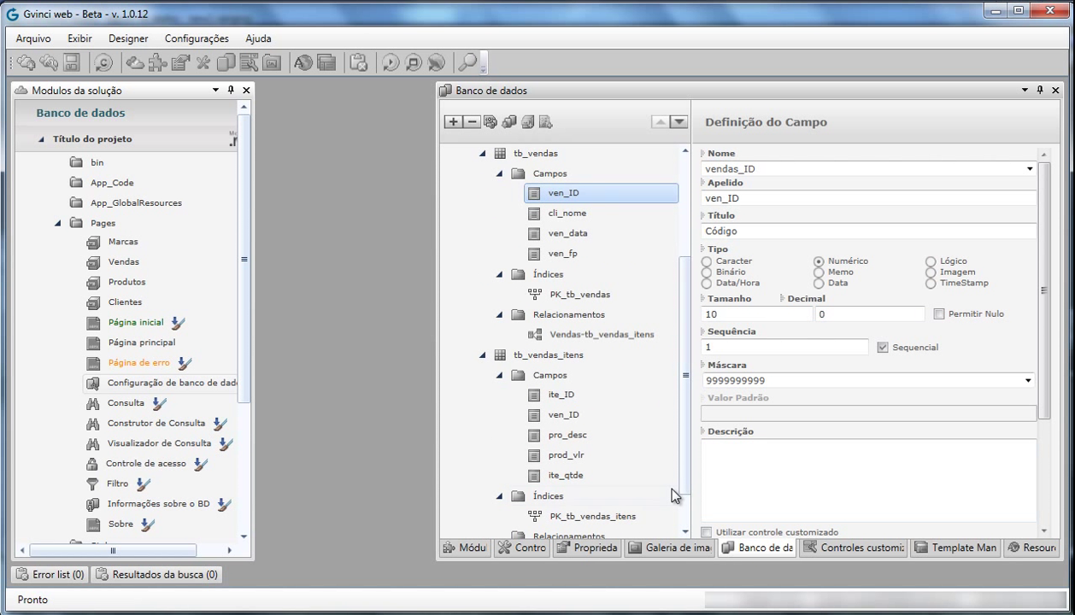
pyautogui.click(563, 416)
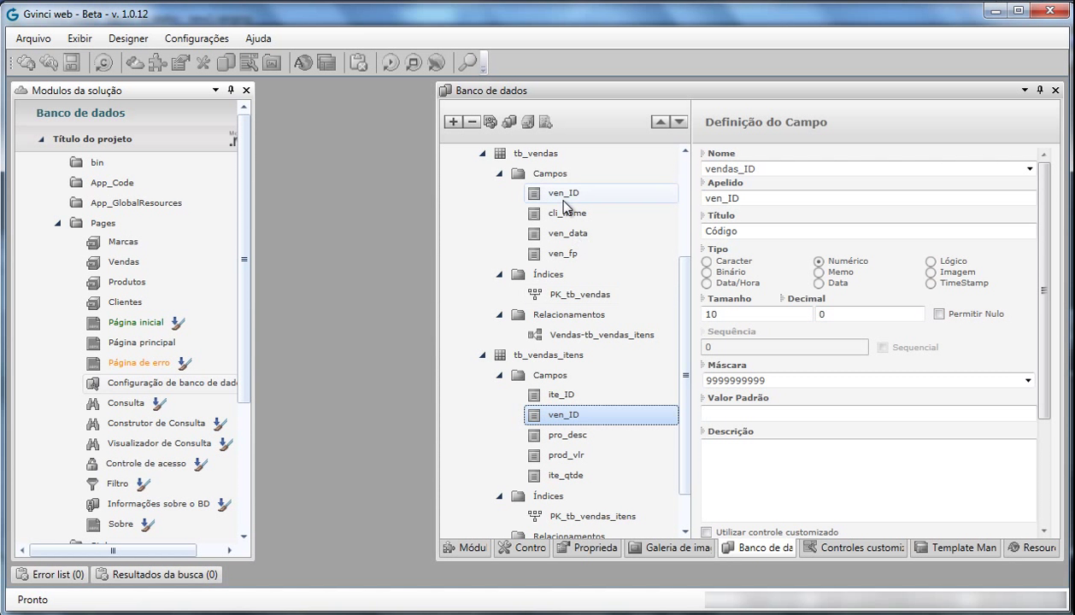
# Review the PK_tb_vendas index and the foreign table, name and title of the Vendas-tb_vendas_itens relationship.
pyautogui.click(581, 294)
pyautogui.click(575, 471)
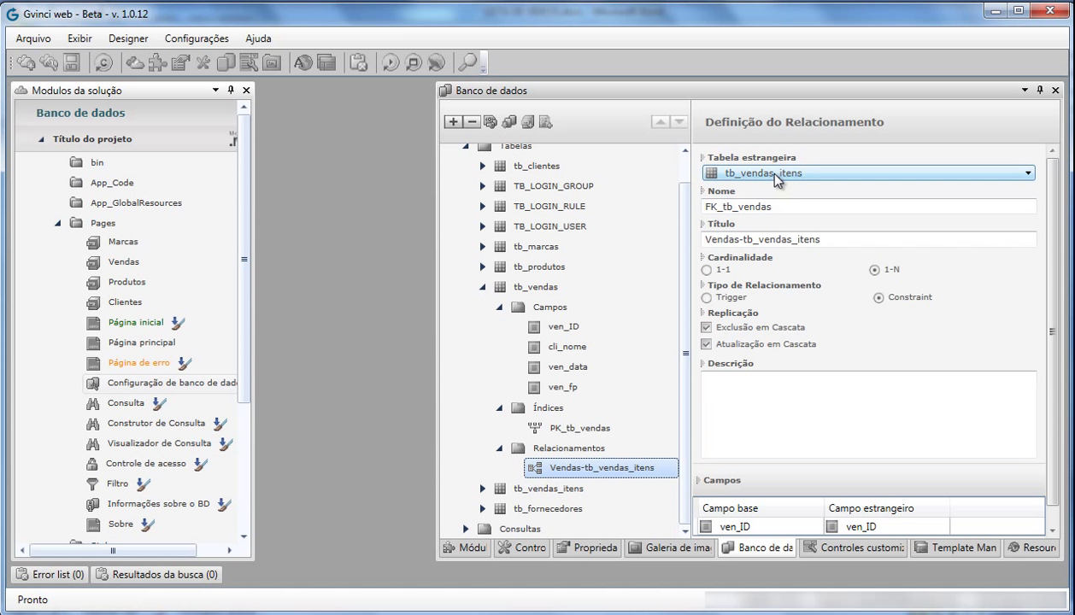
pyautogui.click(733, 206)
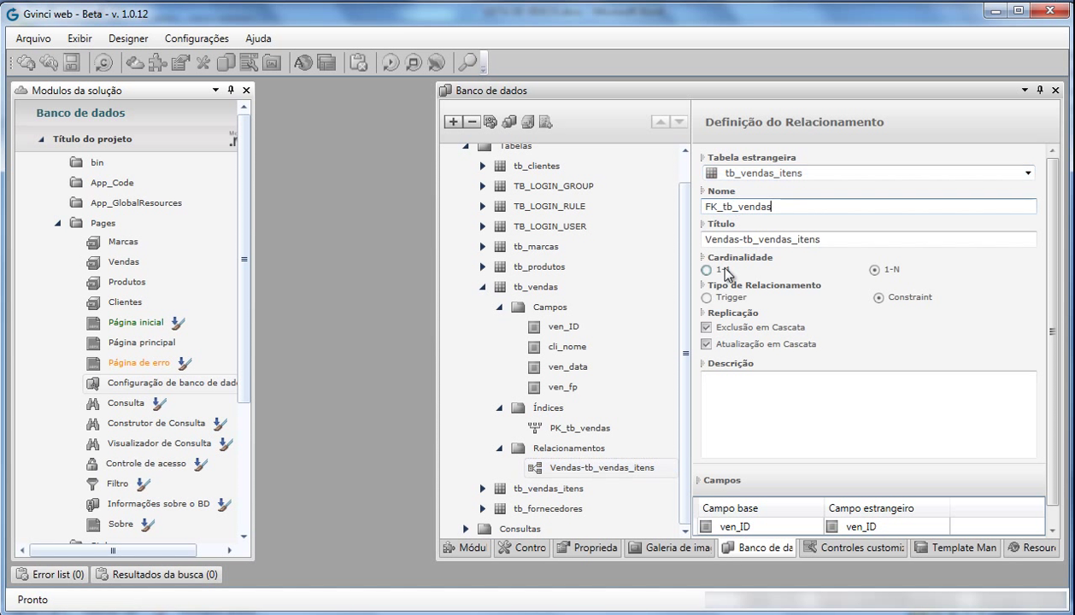
pyautogui.moveTo(718, 206); pyautogui.dragTo(694, 207)
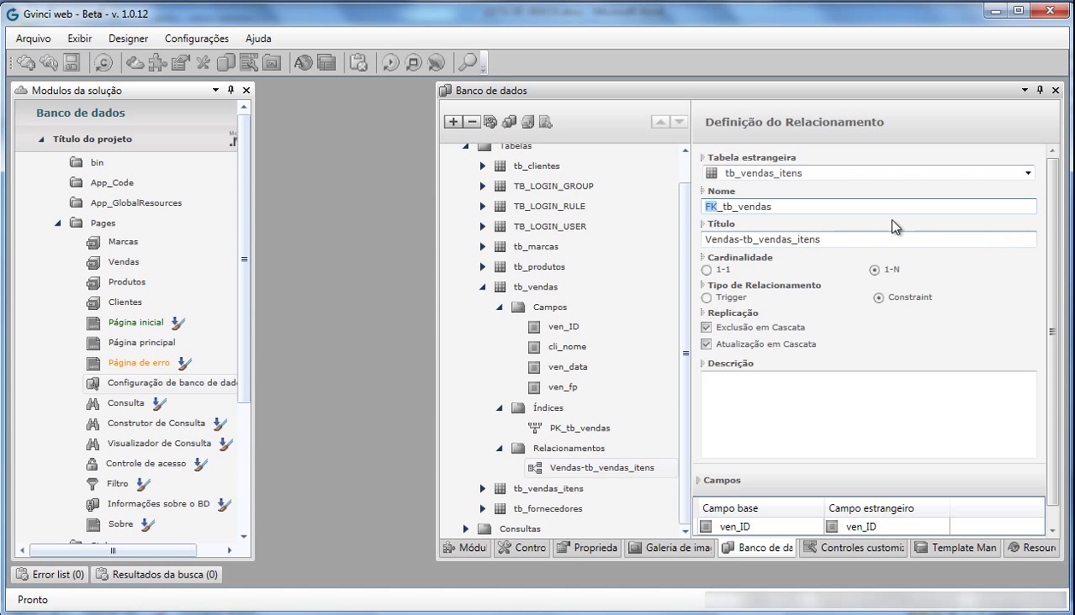
pyautogui.click(769, 239)
pyautogui.press('Left')
pyautogui.press('Left')
pyautogui.press('Left')
pyautogui.press('Left')
pyautogui.press('Left')
pyautogui.press('Left')
pyautogui.press('Left')
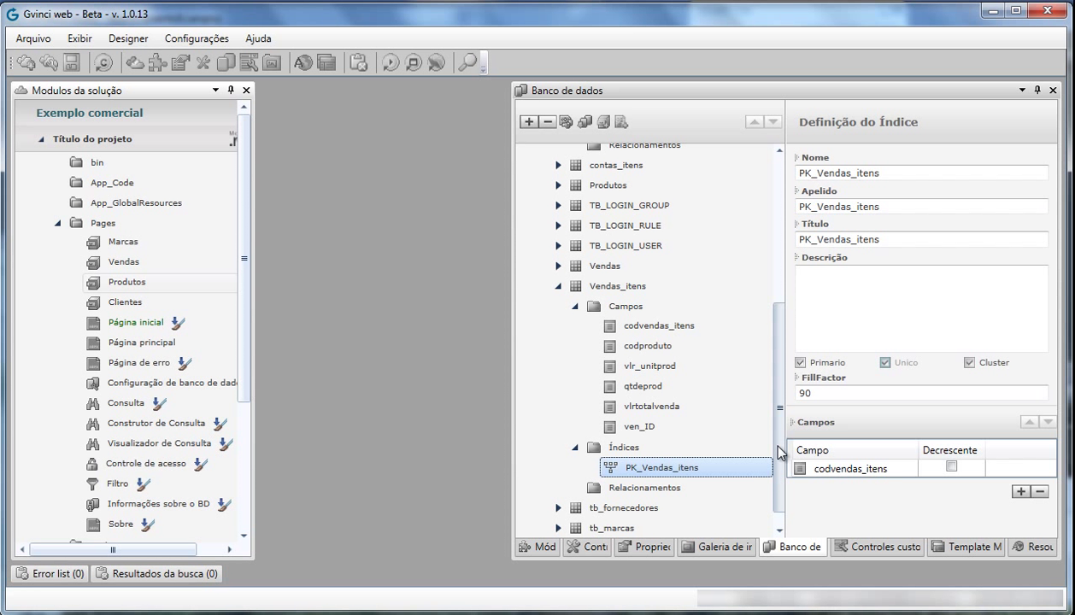
# Examine the Vendas table of the BdEx_Comercial database and its Vendas-Vendas_itens relationship.
pyautogui.moveTo(780, 453); pyautogui.dragTo(780, 288)
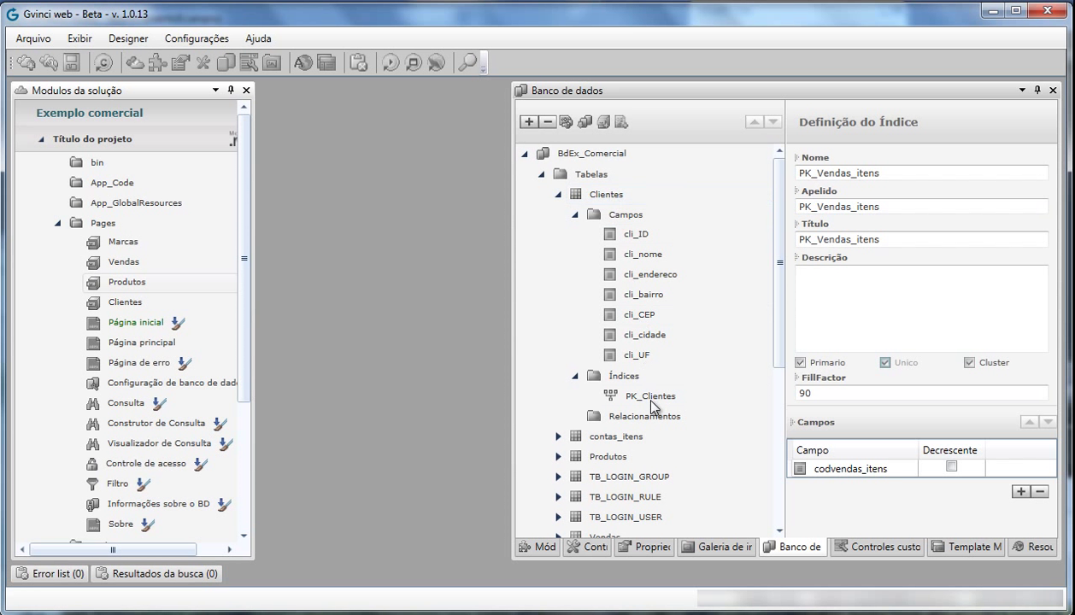
pyautogui.moveTo(779, 312); pyautogui.dragTo(780, 334)
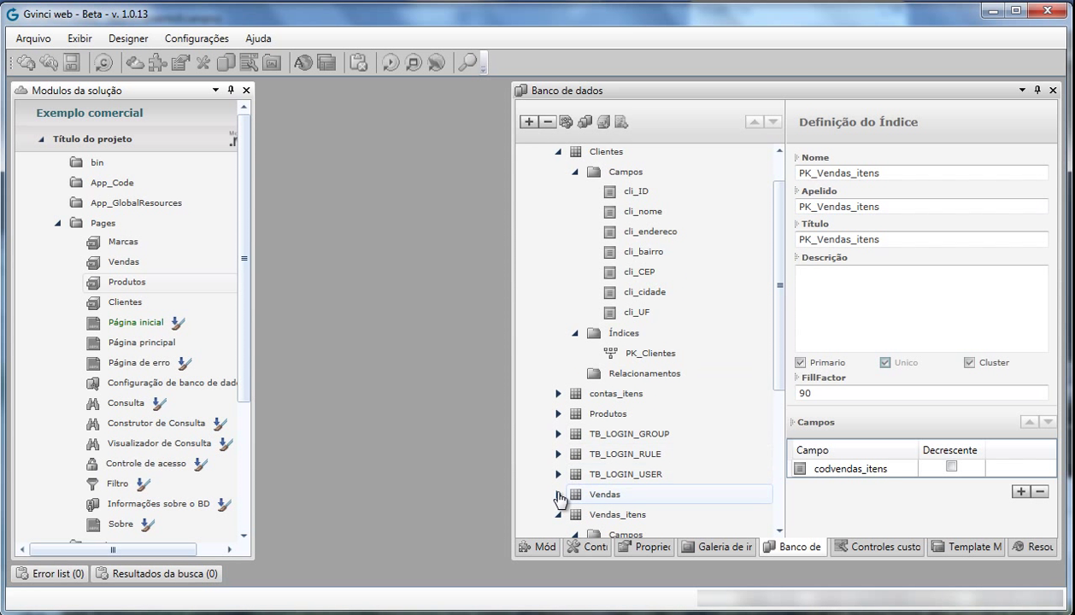
pyautogui.click(560, 496)
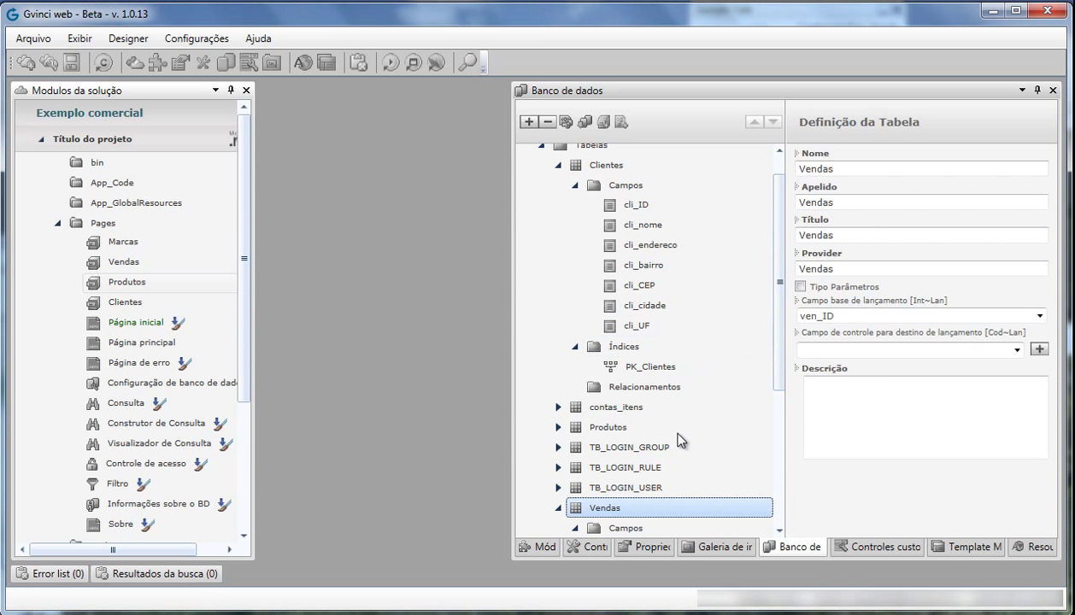
pyautogui.moveTo(777, 387); pyautogui.dragTo(778, 392)
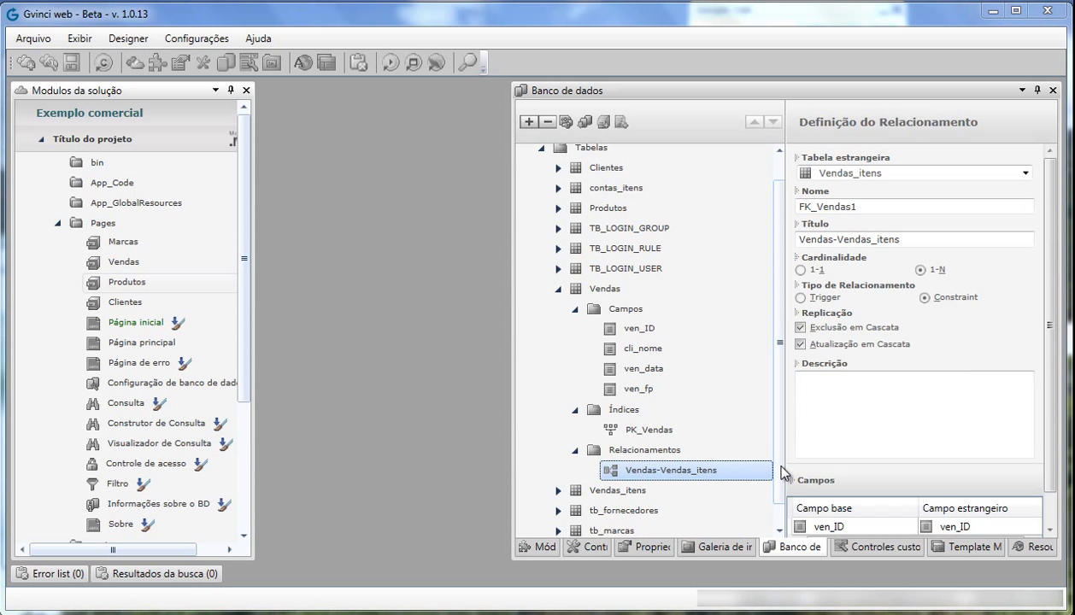
pyautogui.moveTo(775, 323); pyautogui.dragTo(773, 271)
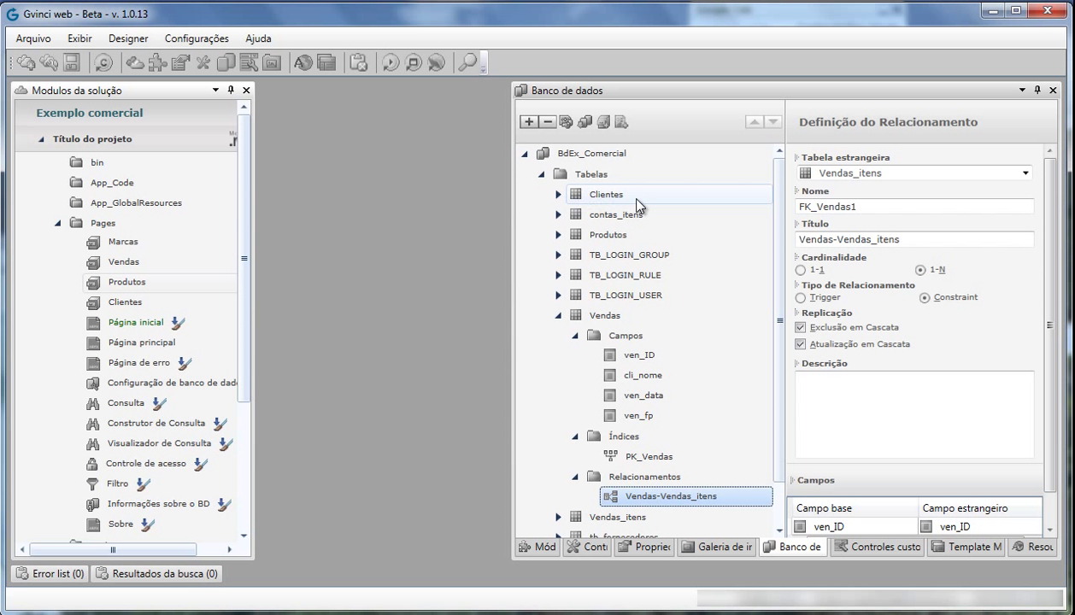
# Review the Clientes table's fields and index, along with the Vendas table's definition, in BdEx_Comercial.
pyautogui.click(559, 195)
pyautogui.click(598, 194)
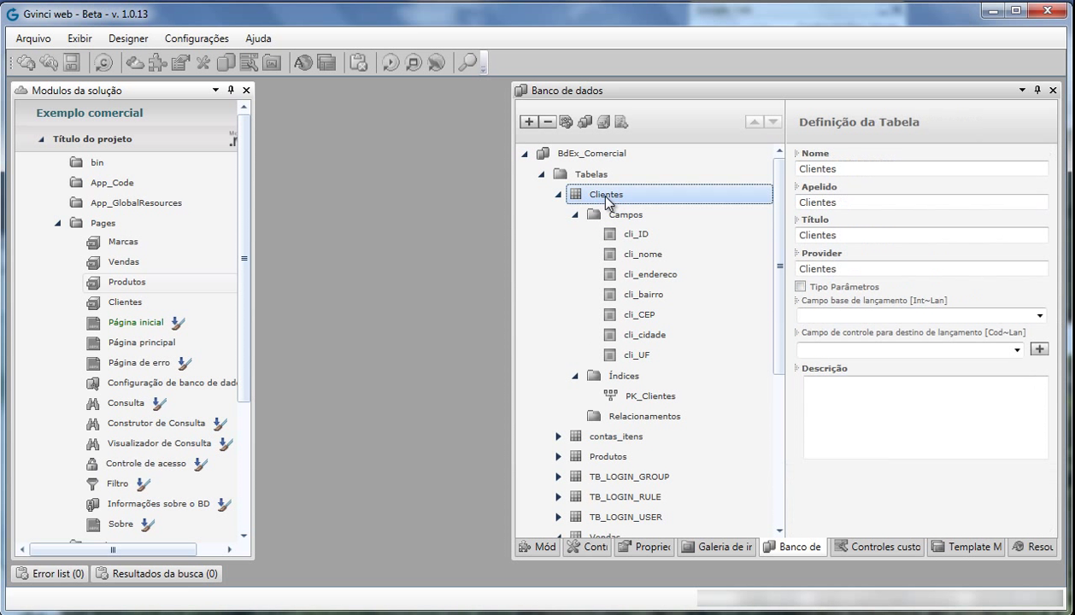
pyautogui.scroll(-1, 774, 231)
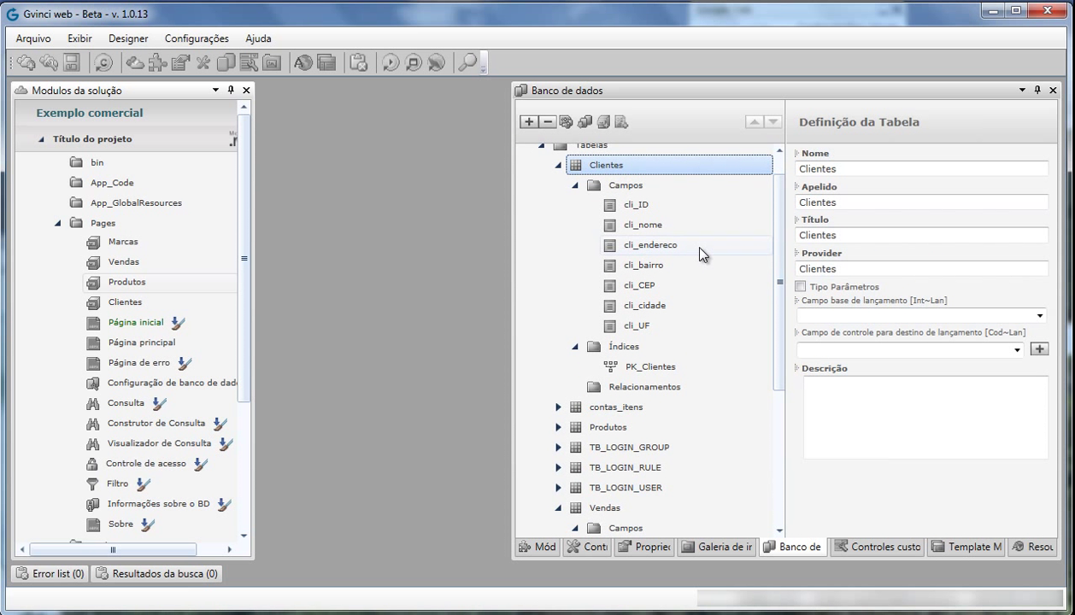
pyautogui.click(604, 507)
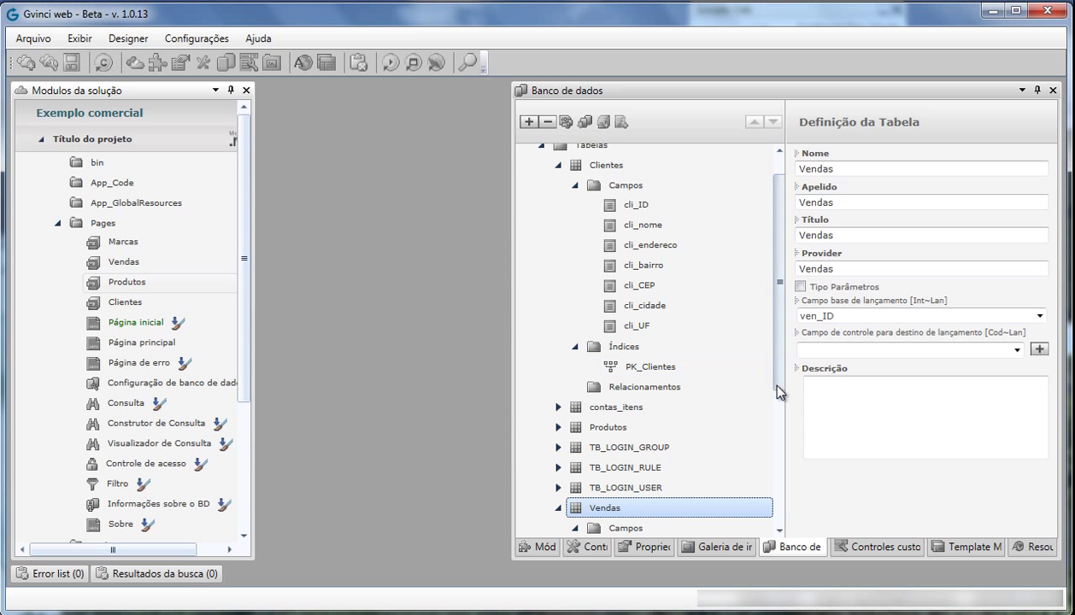
# Add a numeric field named cli_ID, with size 4 and mask 9999, to the Vendas table.
pyautogui.scroll(-1, 764, 379)
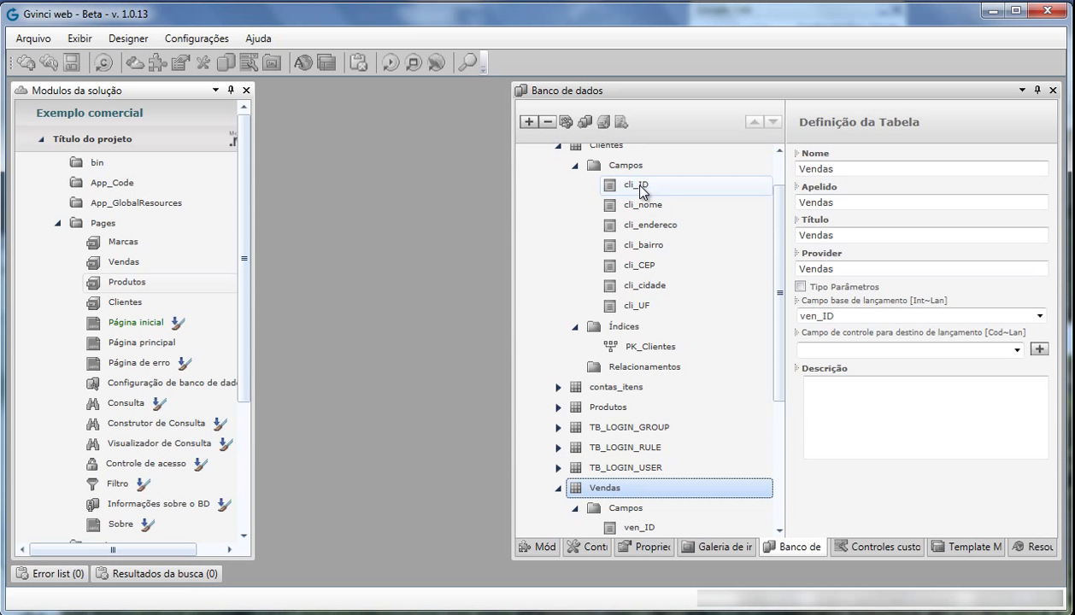
pyautogui.scroll(-1, 768, 385)
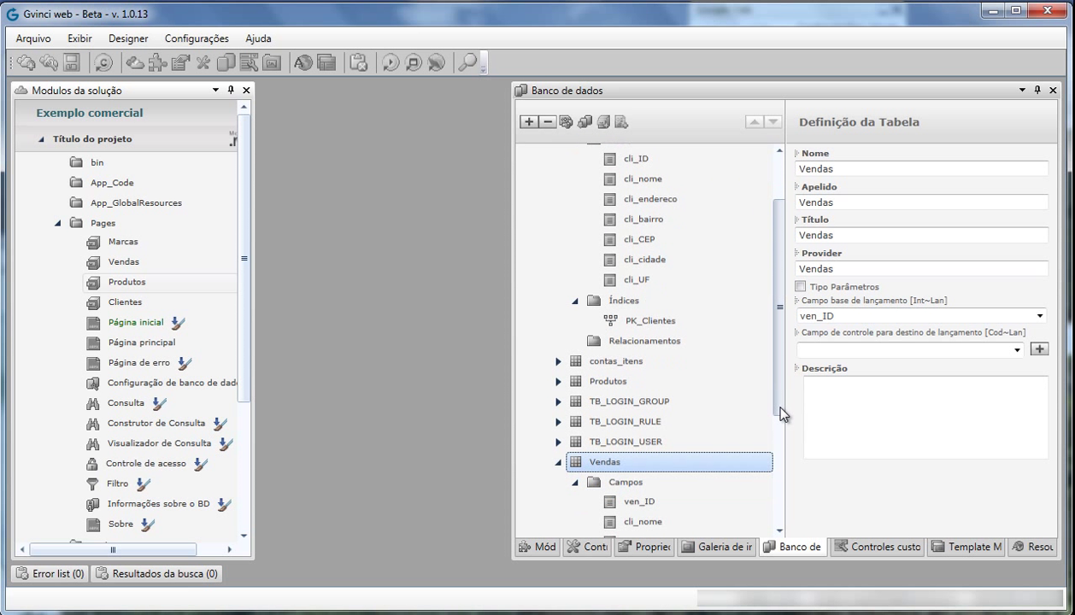
pyautogui.click(636, 481)
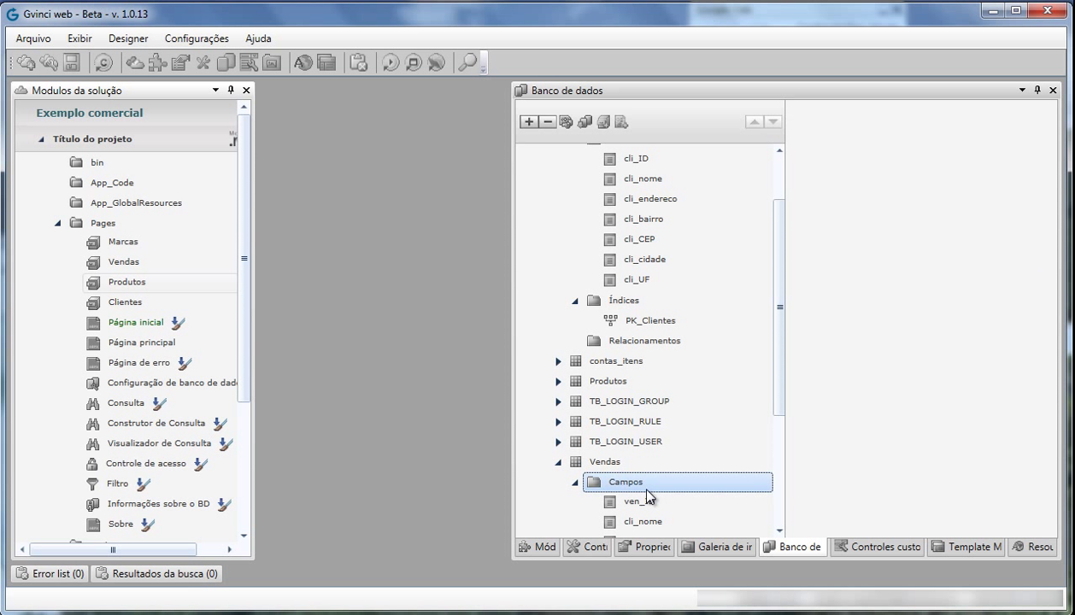
pyautogui.press('Insert')
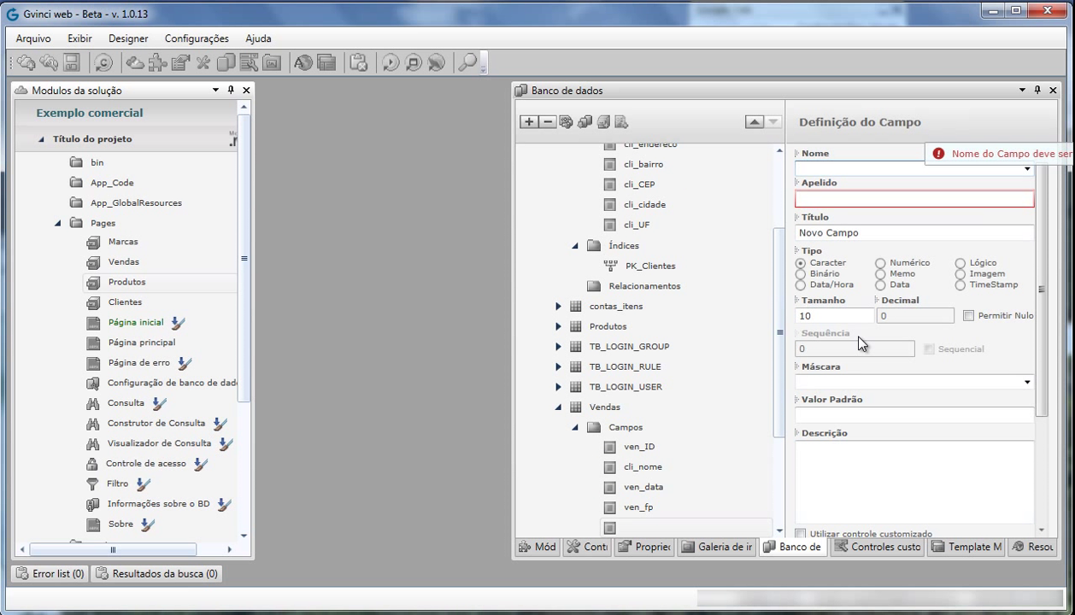
pyautogui.write('cli')
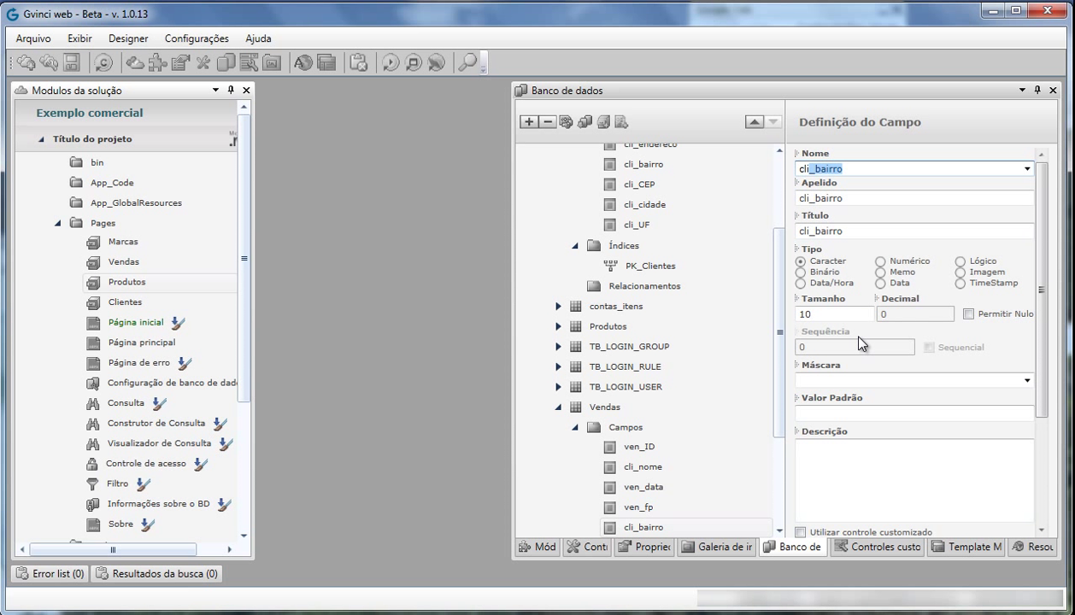
pyautogui.write('_ID')
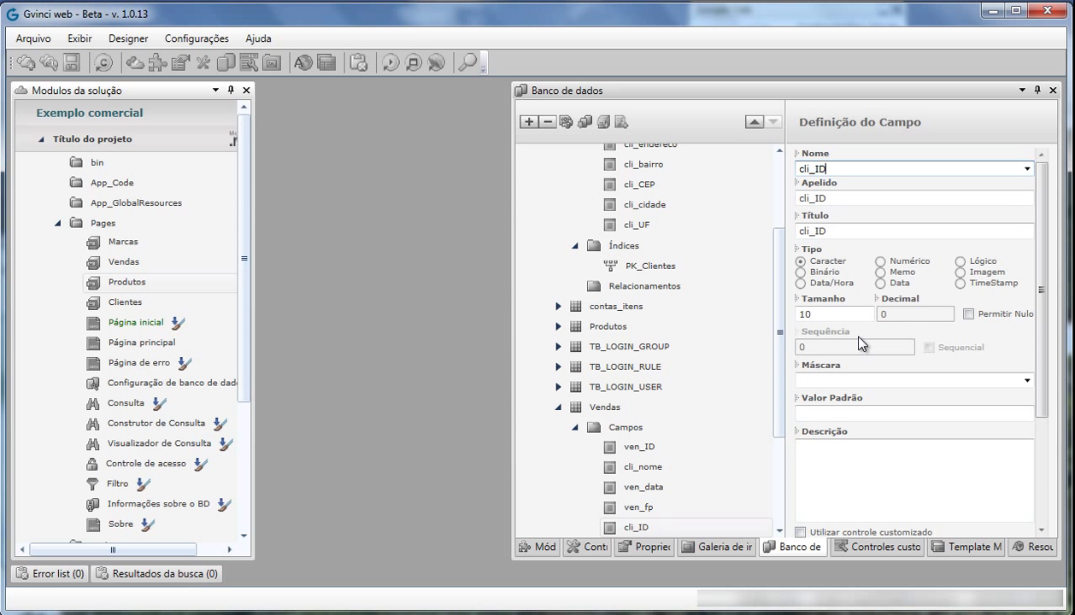
pyautogui.press('Tab')
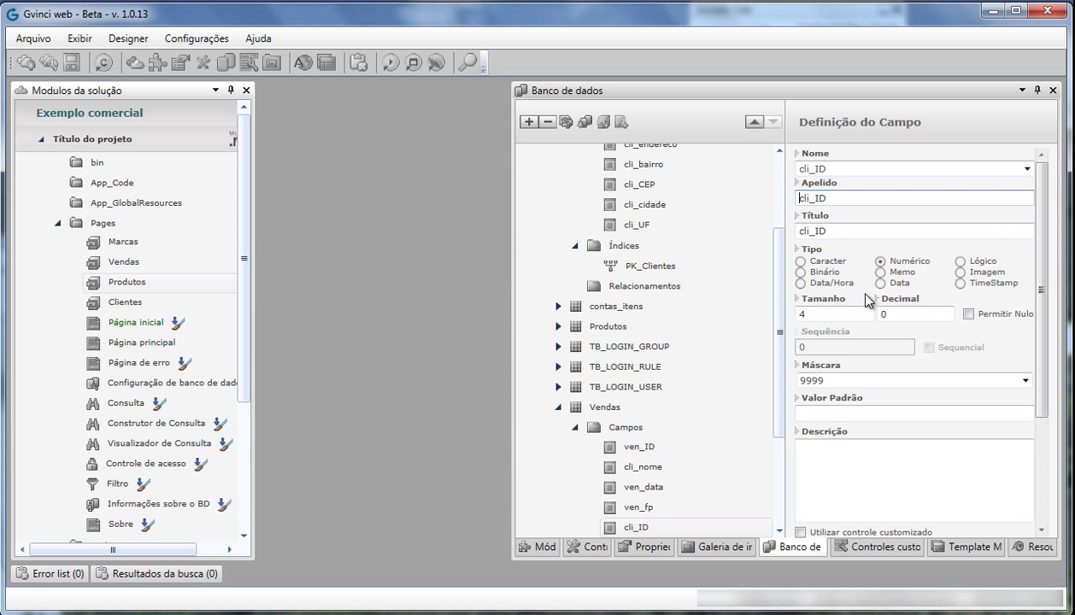
pyautogui.scroll(-2, 769, 359)
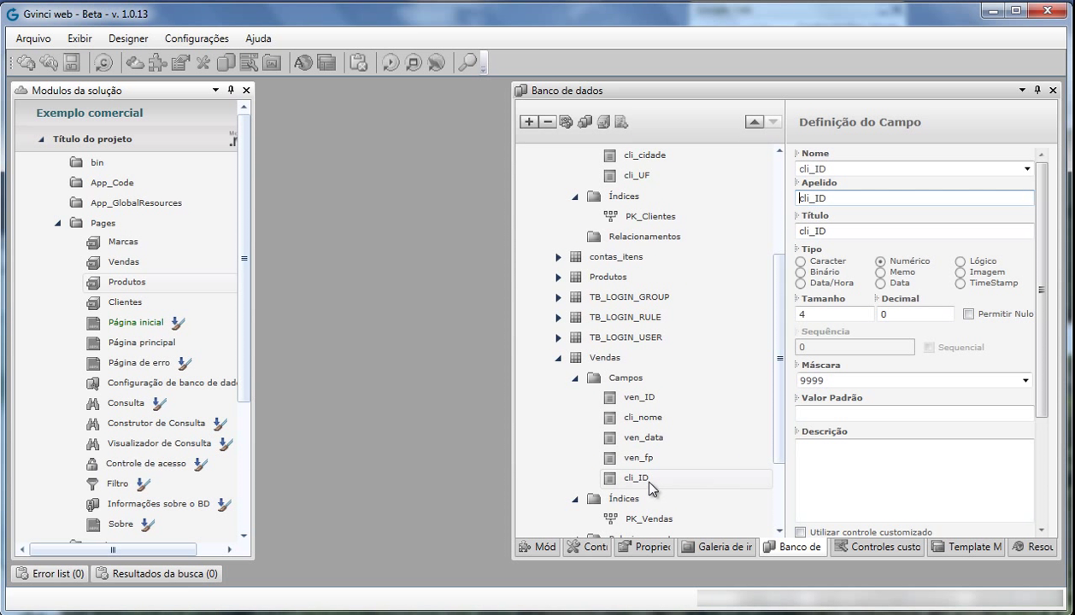
# Add a new relationship to the Vendas table with Clientes as the foreign table.
pyautogui.click(647, 479)
pyautogui.scroll(-3, 779, 464)
pyautogui.click(655, 475)
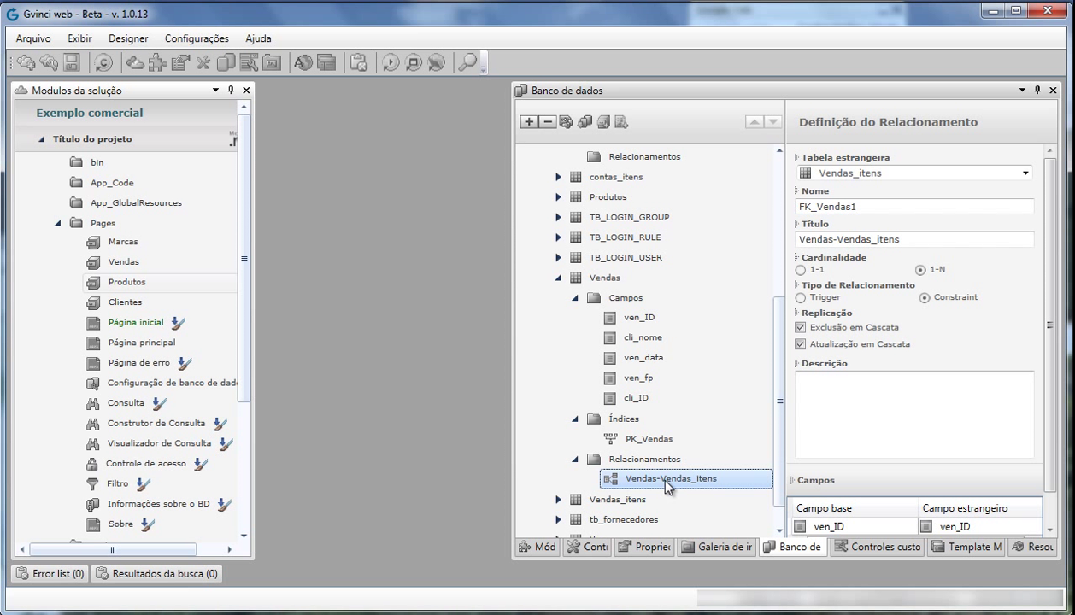
pyautogui.press('Insert')
pyautogui.click(1000, 174)
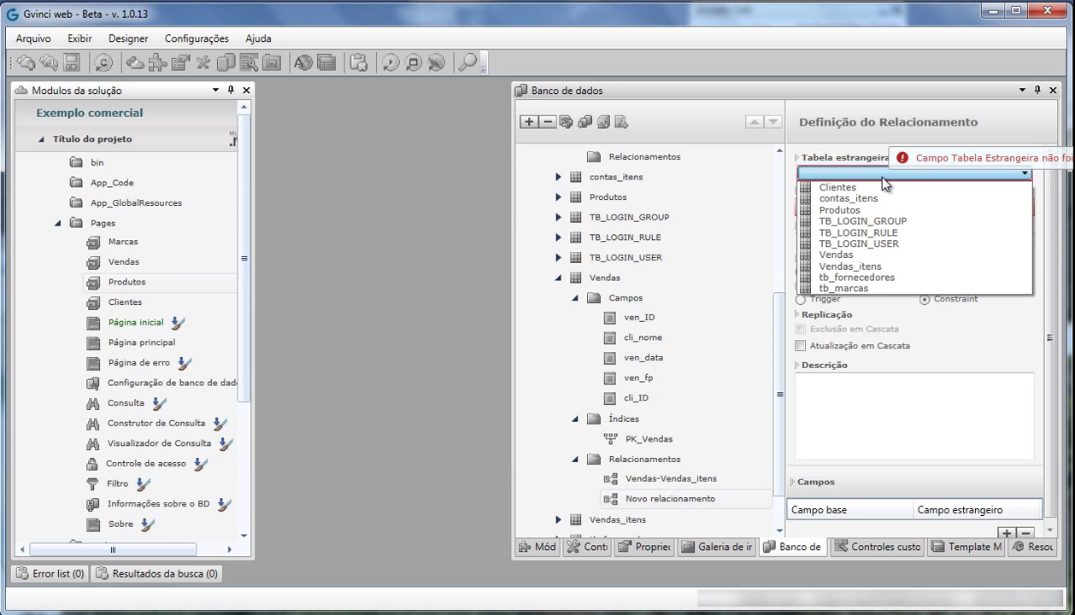
pyautogui.click(833, 187)
# Rename the Vendas-Clientes relationship to FK_Vendas2.
pyautogui.click(863, 207)
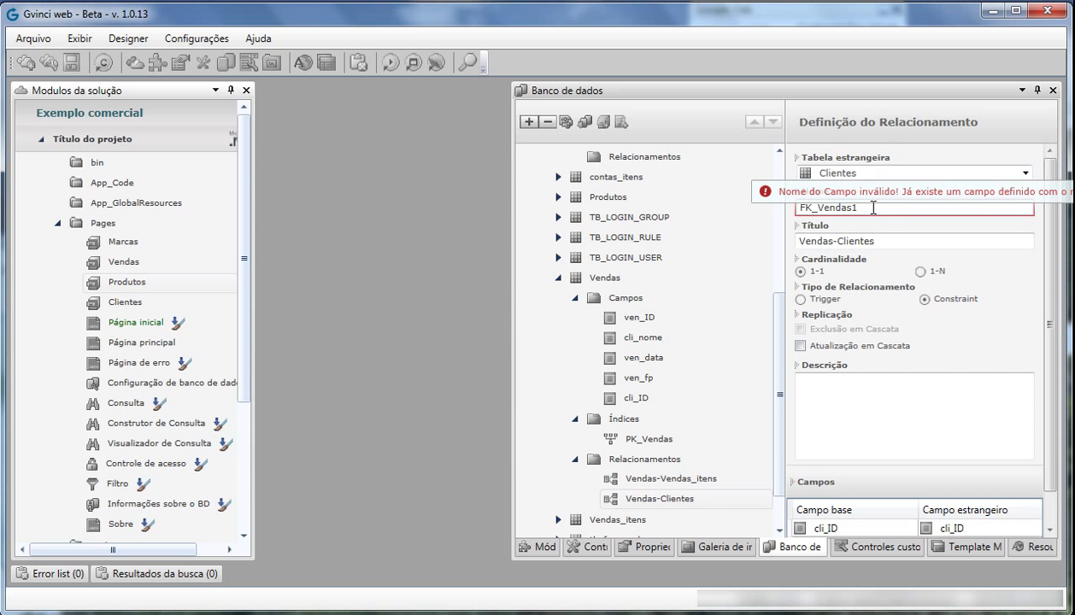
pyautogui.press('BackSpace')
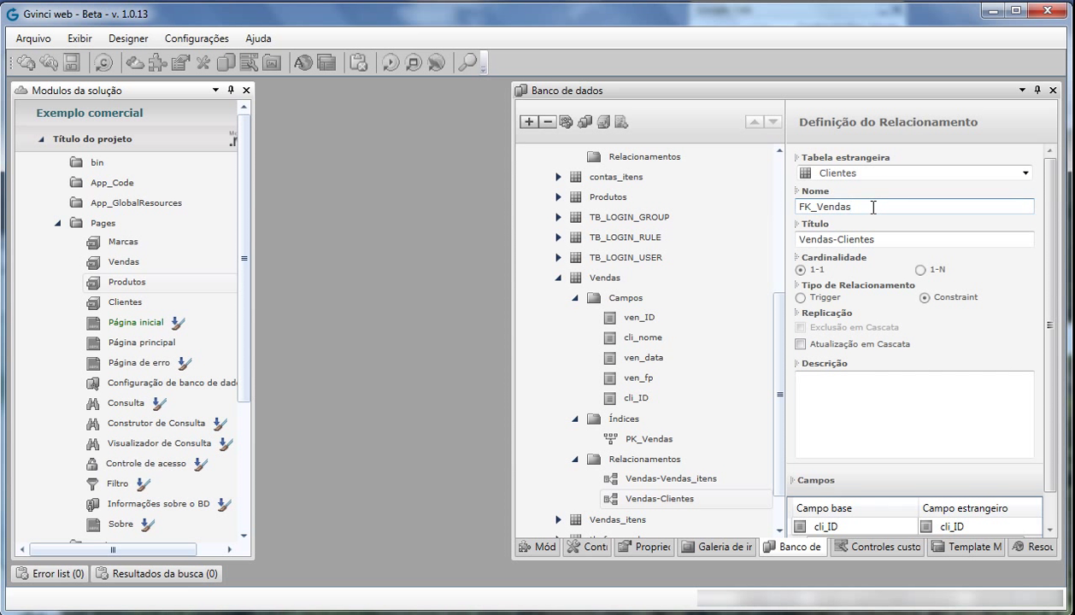
pyautogui.write('2')
pyautogui.click(900, 386)
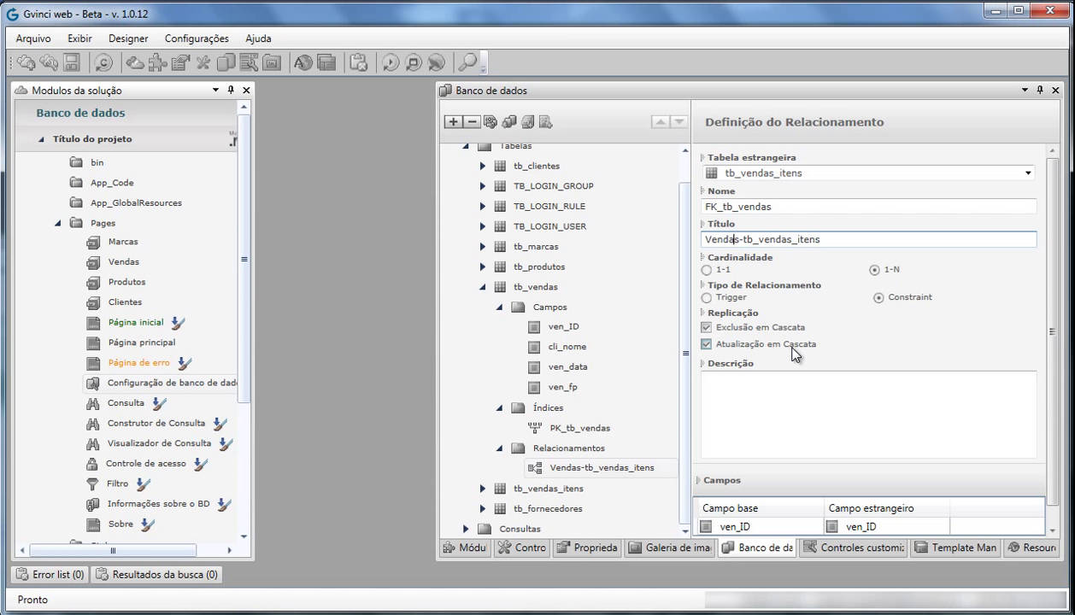
# Examine the name and provider of the vw_vendas_por_cliente view under the bdComercialMX queries.
pyautogui.click(800, 402)
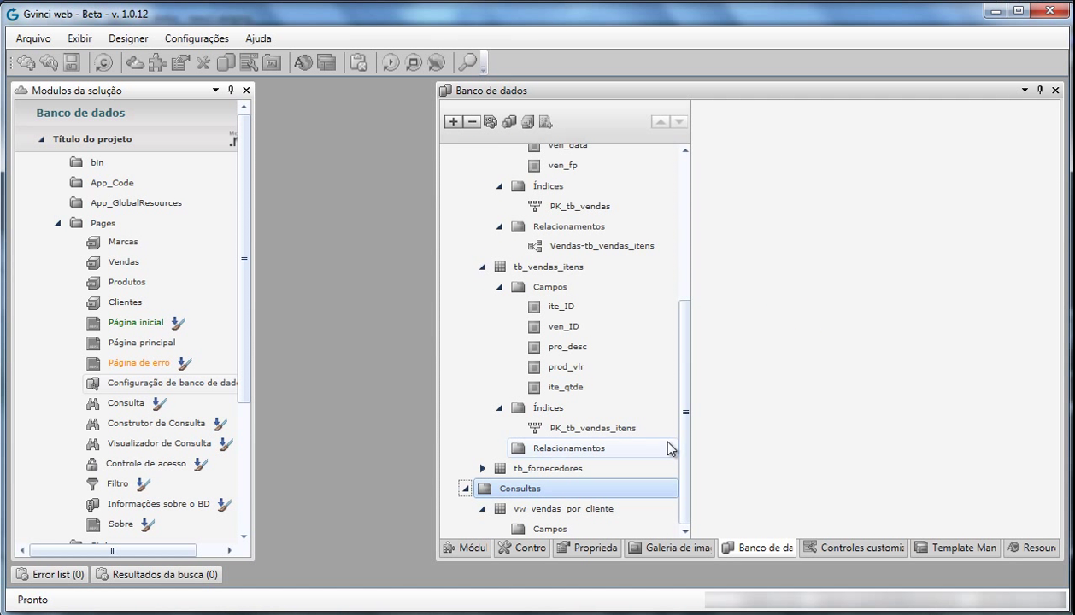
pyautogui.click(571, 506)
pyautogui.click(531, 470)
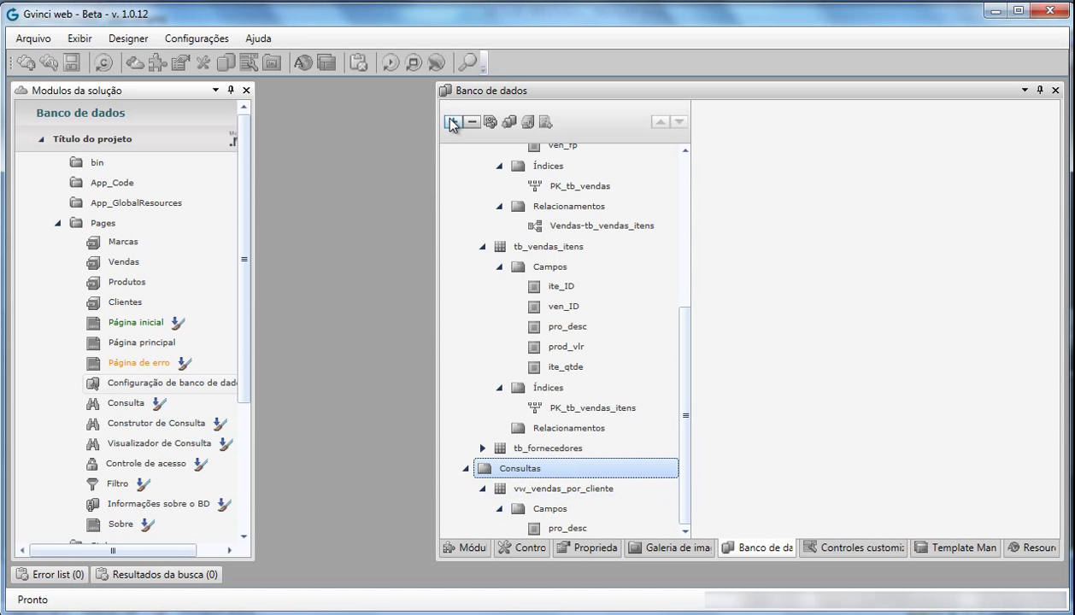
pyautogui.click(553, 487)
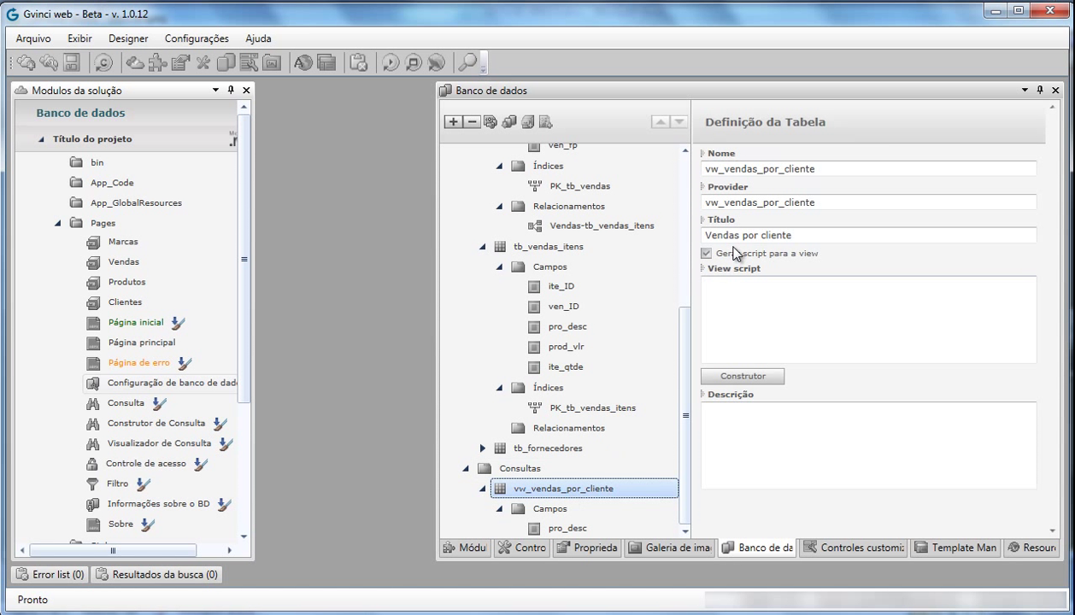
pyautogui.doubleClick(825, 166)
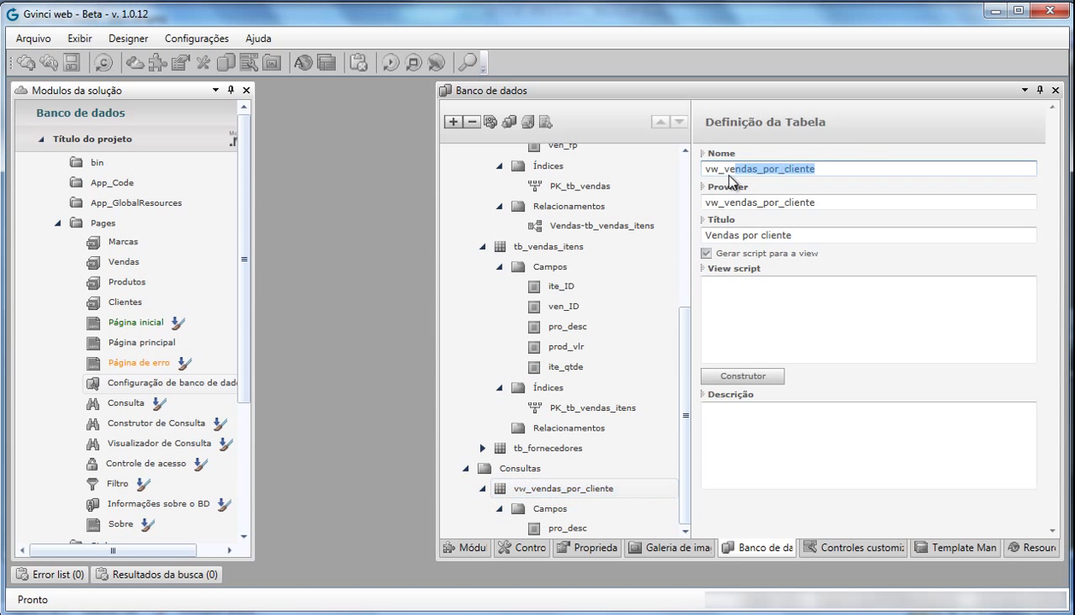
pyautogui.moveTo(822, 203); pyautogui.dragTo(795, 209)
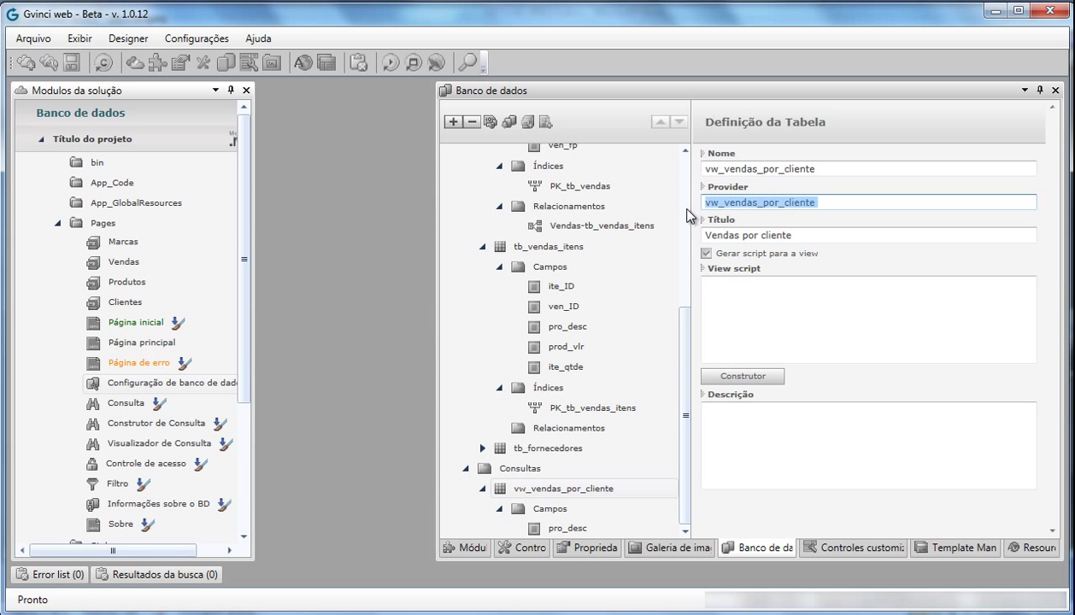
# Review the title and script of the vw_vendas_por_cliente view, turning its script generation off and back on.
pyautogui.click(788, 235)
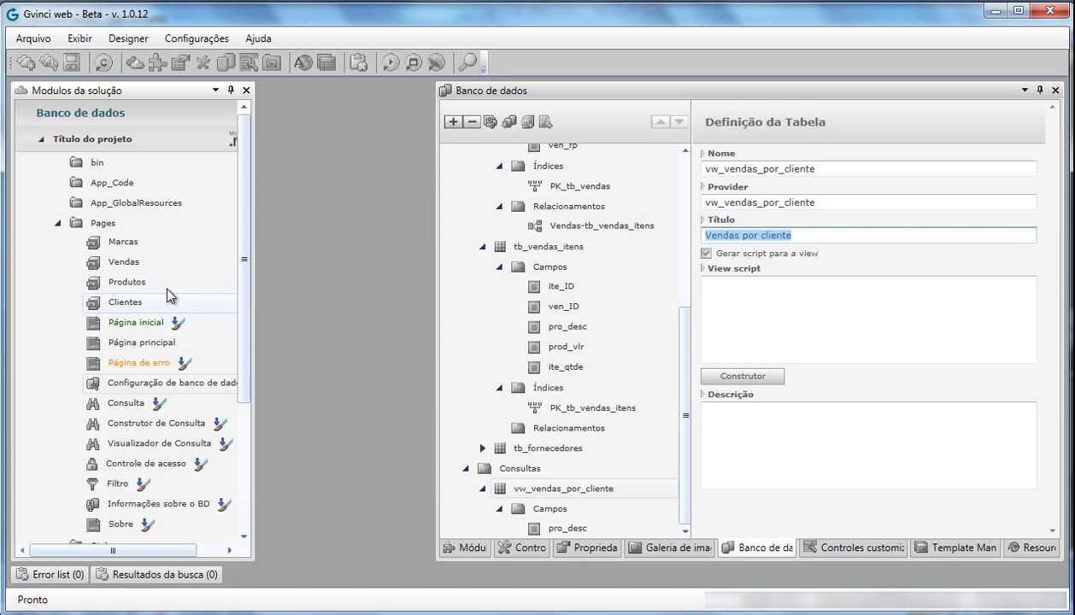
pyautogui.click(727, 284)
pyautogui.click(706, 256)
pyautogui.click(706, 254)
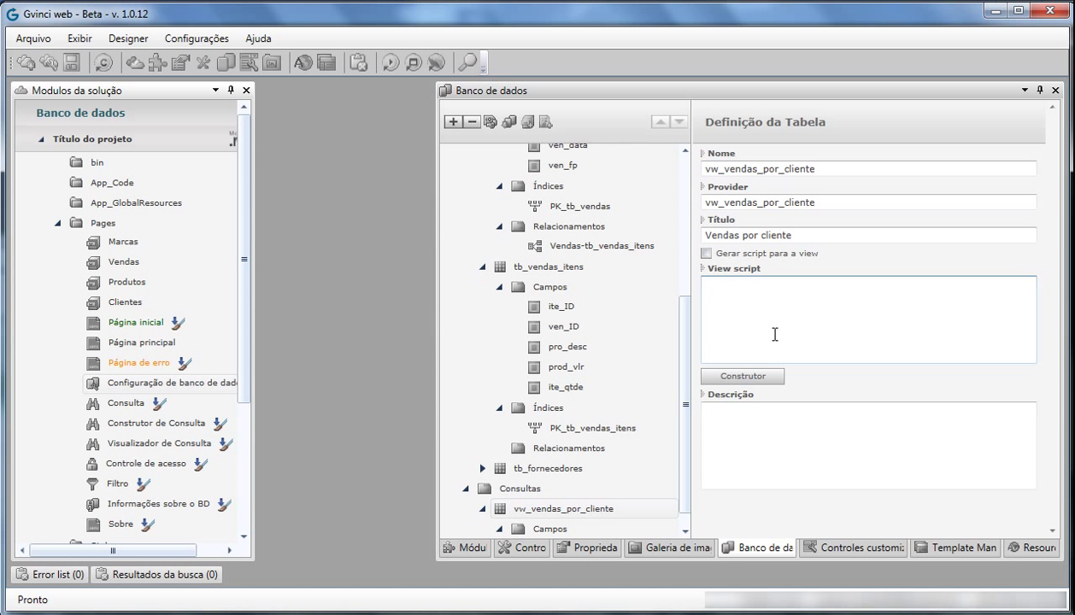
pyautogui.click(743, 254)
pyautogui.click(727, 296)
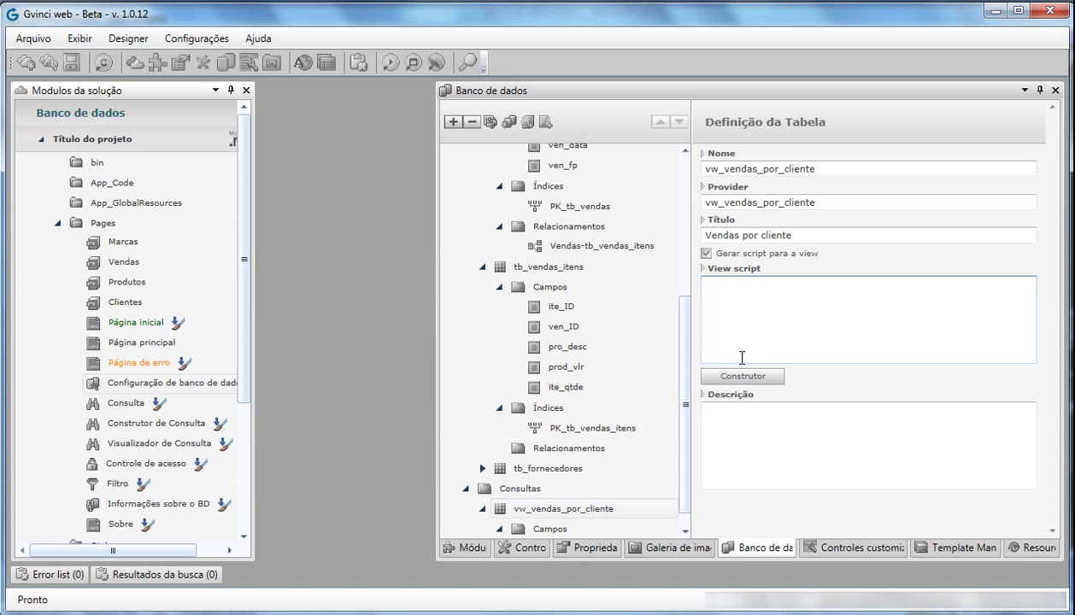
# Build the view script in the query builder with pro_desc from tb_produtos as the displayed field.
pyautogui.click(763, 376)
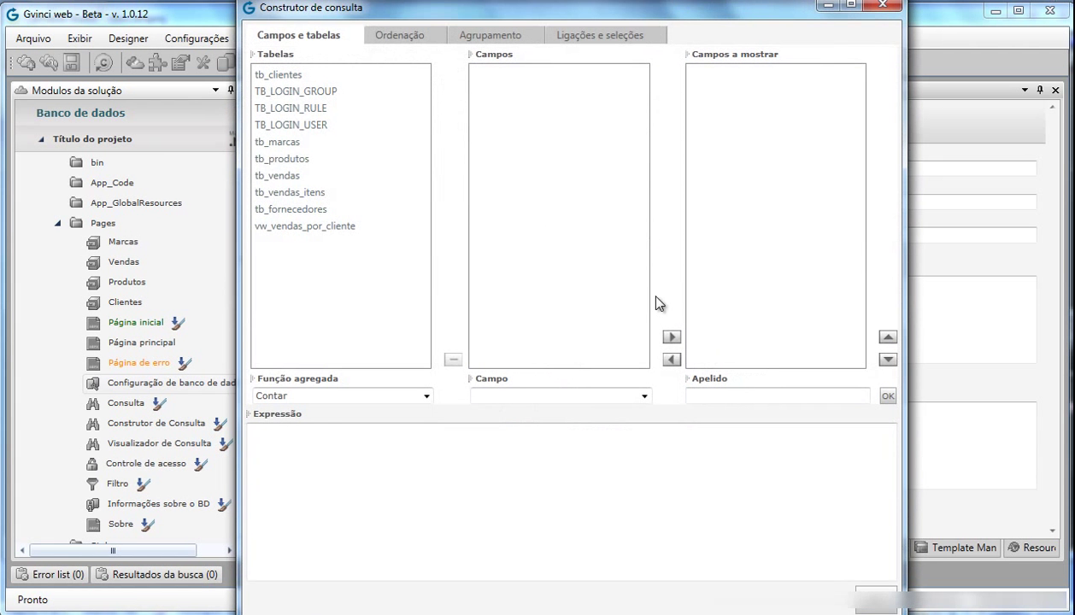
pyautogui.moveTo(539, 6); pyautogui.dragTo(525, 92)
pyautogui.click(276, 237)
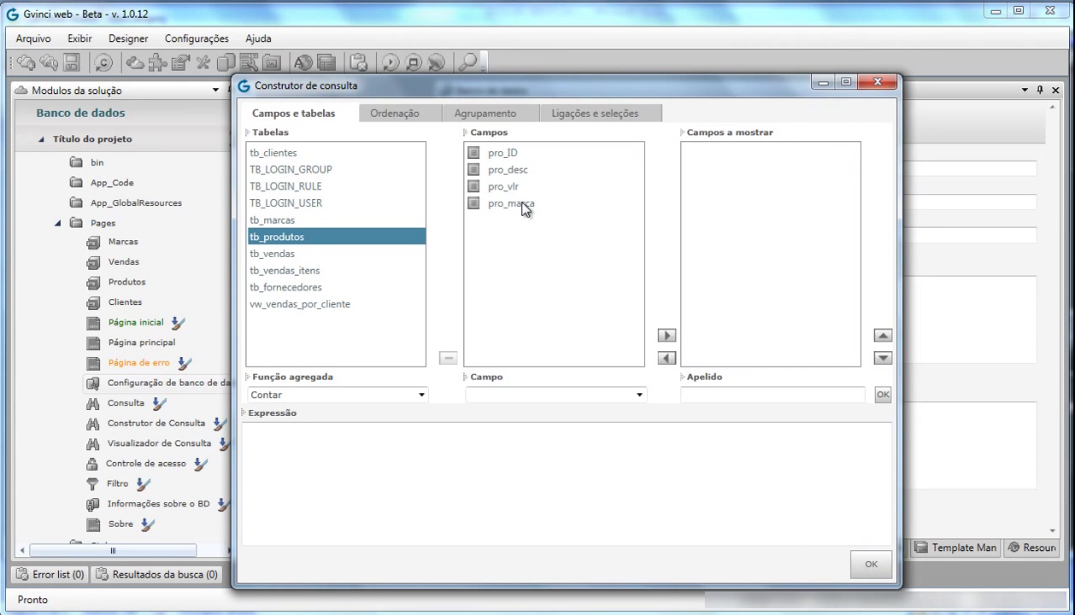
pyautogui.click(515, 168)
pyautogui.click(666, 335)
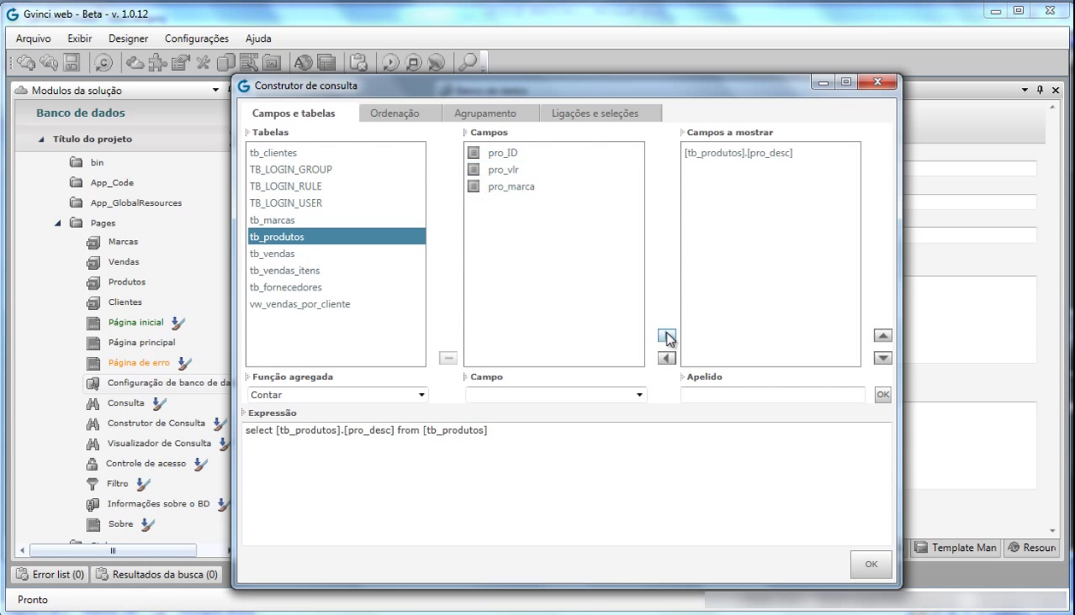
pyautogui.click(744, 163)
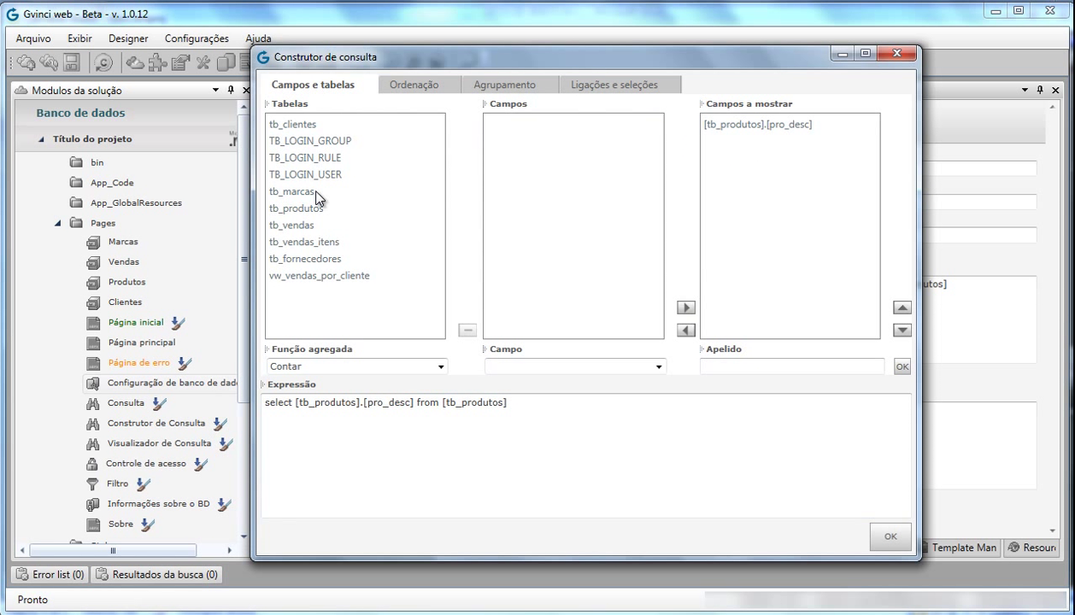
# Examine the query builder's sorting, grouping and join options, and the view's script and description fields.
pyautogui.click(414, 86)
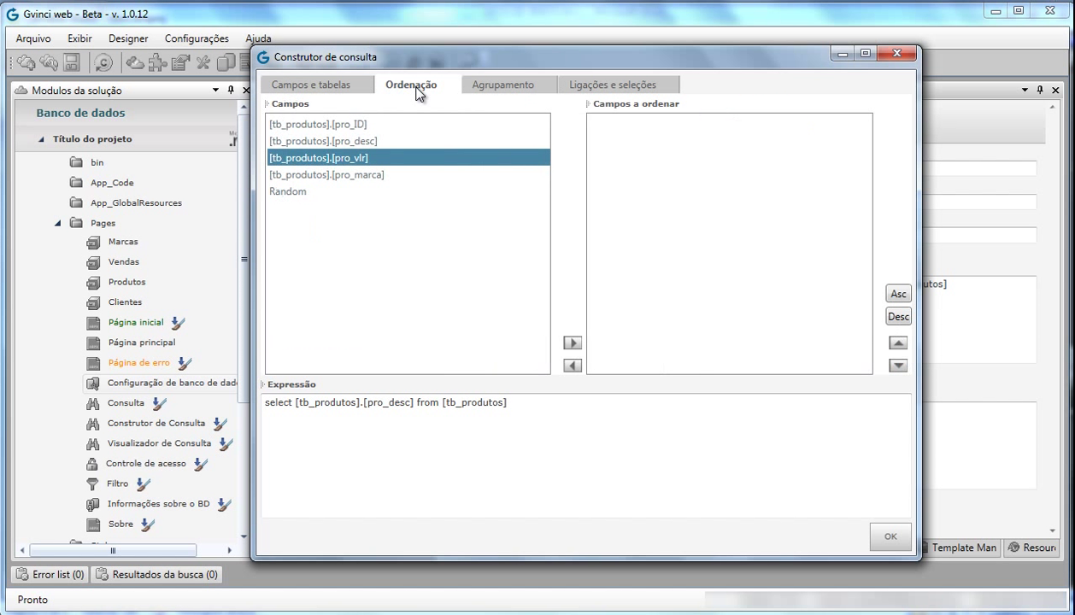
pyautogui.click(324, 144)
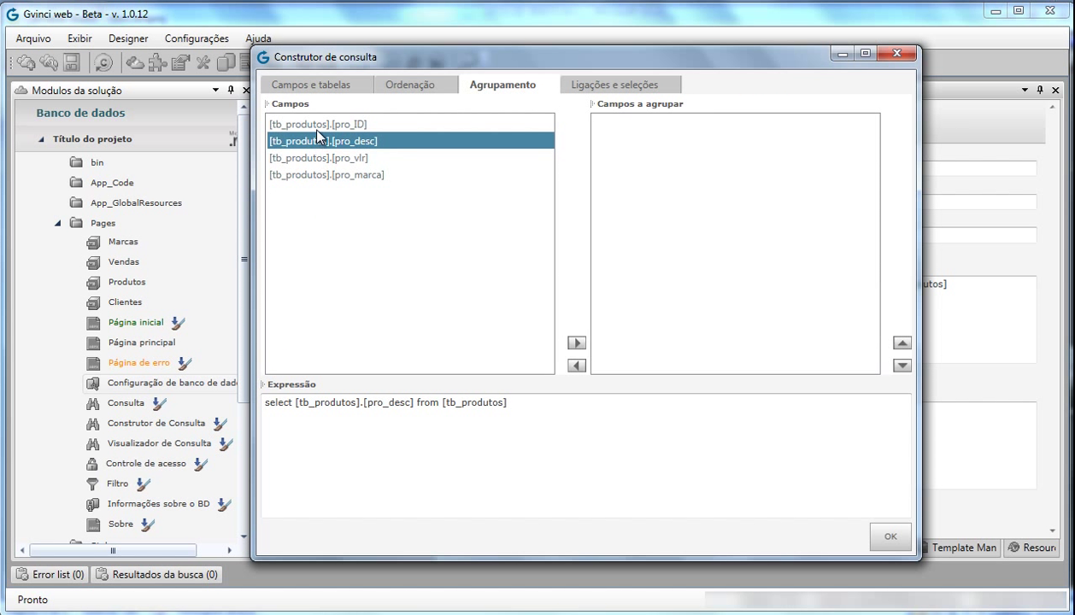
pyautogui.click(322, 171)
pyautogui.click(318, 157)
pyautogui.click(316, 144)
pyautogui.click(629, 85)
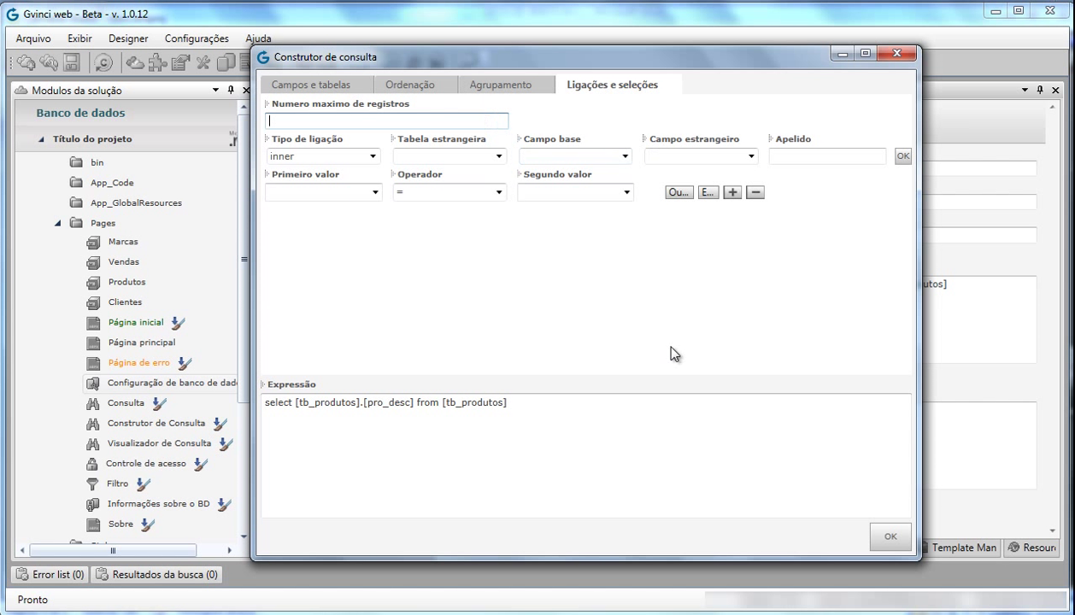
pyautogui.press('Return')
pyautogui.moveTo(968, 288); pyautogui.dragTo(646, 283)
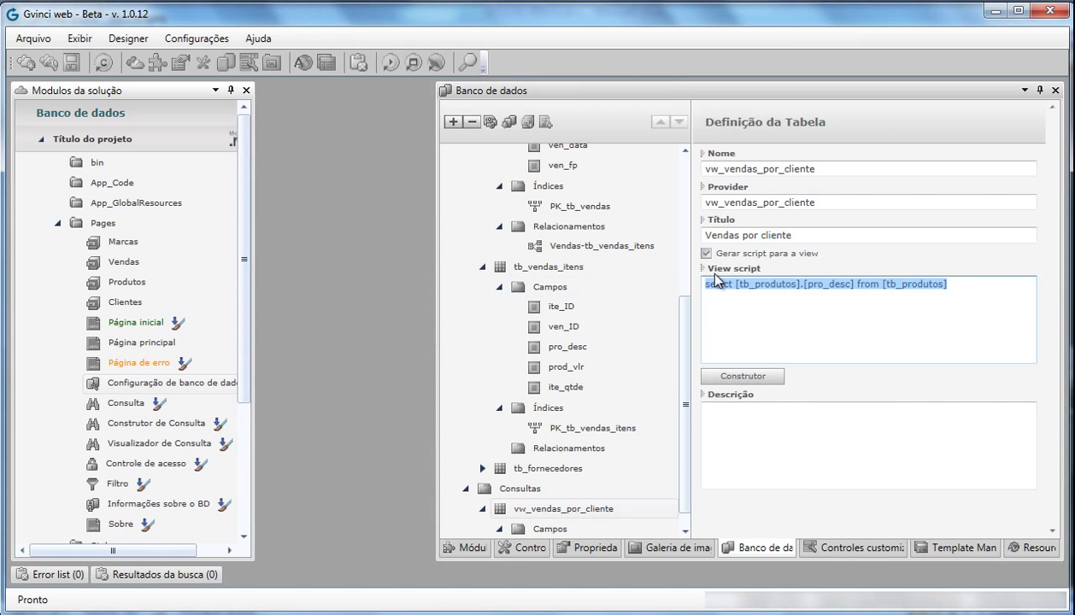
pyautogui.click(718, 412)
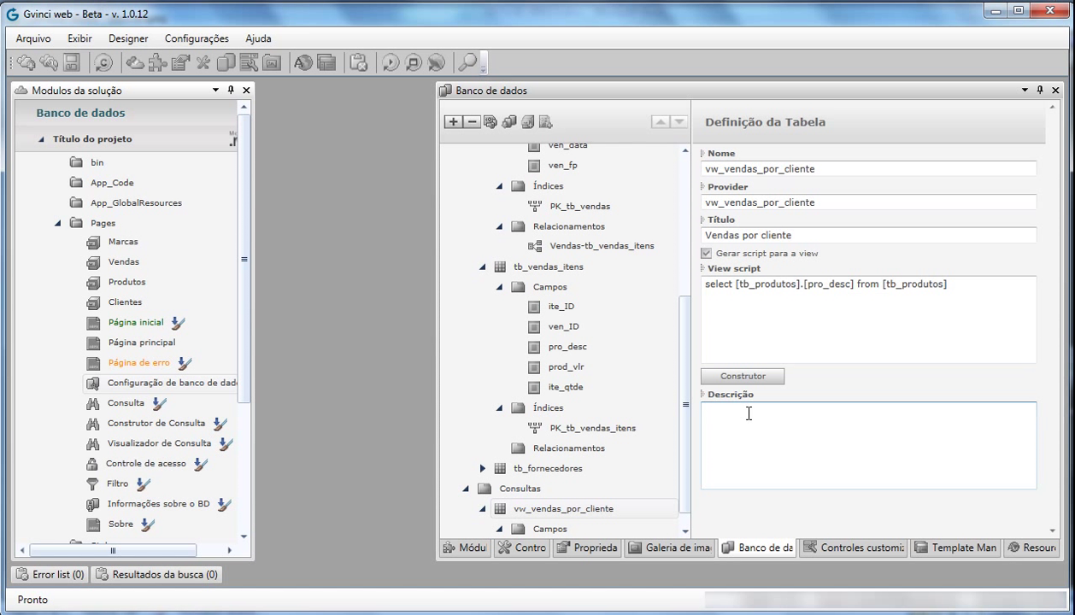